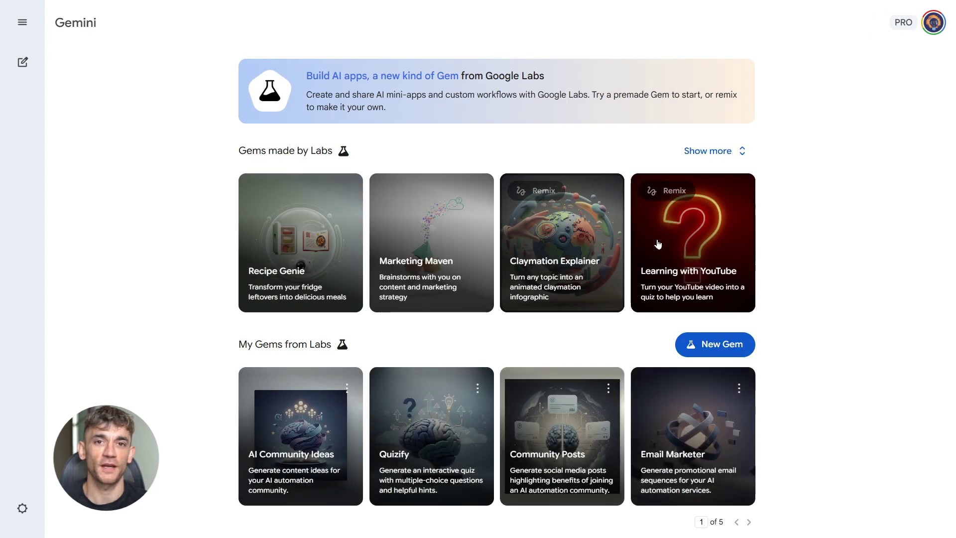
Step: Show more Gems made by Labs, then advance My Gems from Labs two pages to page 3
{"action": "left_click", "coordinate": [745, 149]}
{"action": "scroll", "coordinate": [647, 238], "scroll_direction": "down", "scroll_amount": 8}
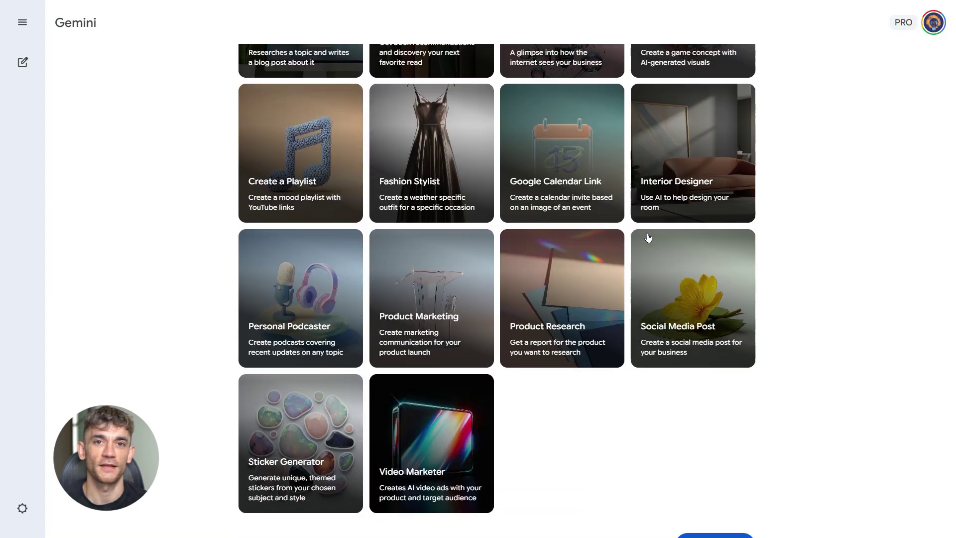
{"action": "scroll", "coordinate": [647, 237], "scroll_direction": "down", "scroll_amount": 6}
{"action": "left_click", "coordinate": [749, 418]}
{"action": "left_click", "coordinate": [749, 419]}
{"action": "scroll", "coordinate": [748, 420], "scroll_direction": "down", "scroll_amount": 4}
{"action": "scroll", "coordinate": [642, 328], "scroll_direction": "up", "scroll_amount": 15}
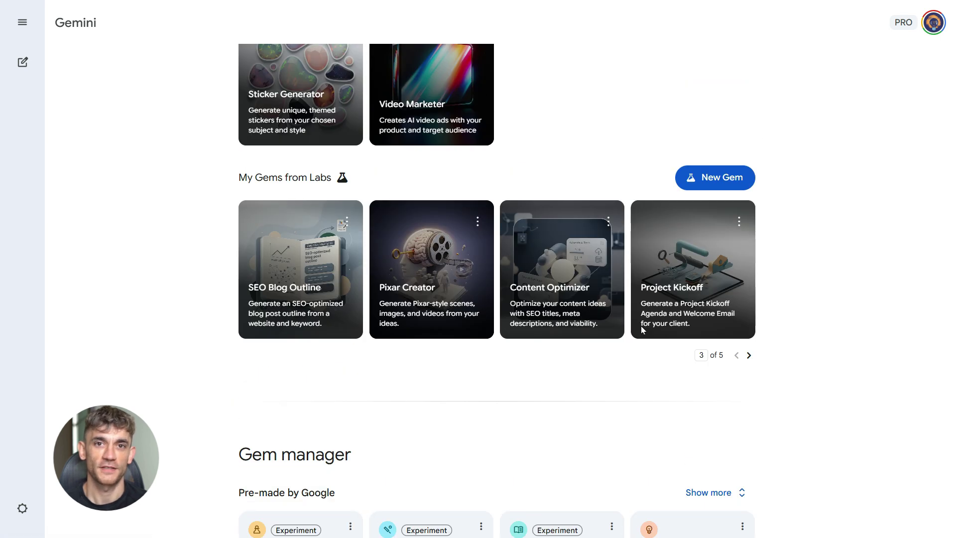
{"action": "scroll", "coordinate": [641, 331], "scroll_direction": "up", "scroll_amount": 1}
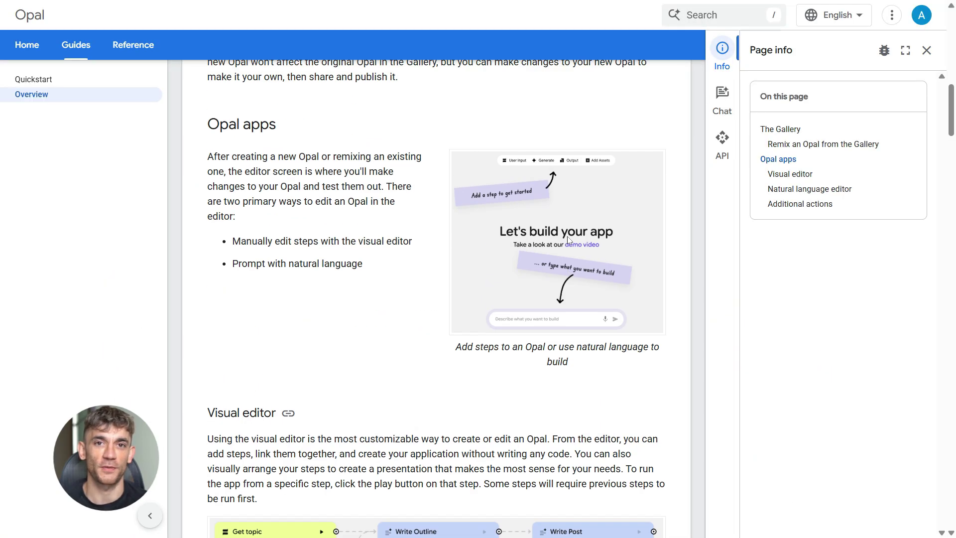
Step: Scroll through the Gem editor and select the Gem's description to review it
{"action": "scroll", "coordinate": [559, 196], "scroll_direction": "down", "scroll_amount": 3}
{"action": "scroll", "coordinate": [559, 196], "scroll_direction": "up", "scroll_amount": 2}
{"action": "scroll", "coordinate": [559, 197], "scroll_direction": "down", "scroll_amount": 12}
{"action": "scroll", "coordinate": [509, 296], "scroll_direction": "down", "scroll_amount": 15}
{"action": "scroll", "coordinate": [418, 257], "scroll_direction": "down", "scroll_amount": 12}
{"action": "scroll", "coordinate": [448, 269], "scroll_direction": "up", "scroll_amount": 3}
{"action": "scroll", "coordinate": [448, 269], "scroll_direction": "down", "scroll_amount": 1}
{"action": "scroll", "coordinate": [459, 265], "scroll_direction": "down", "scroll_amount": 15}
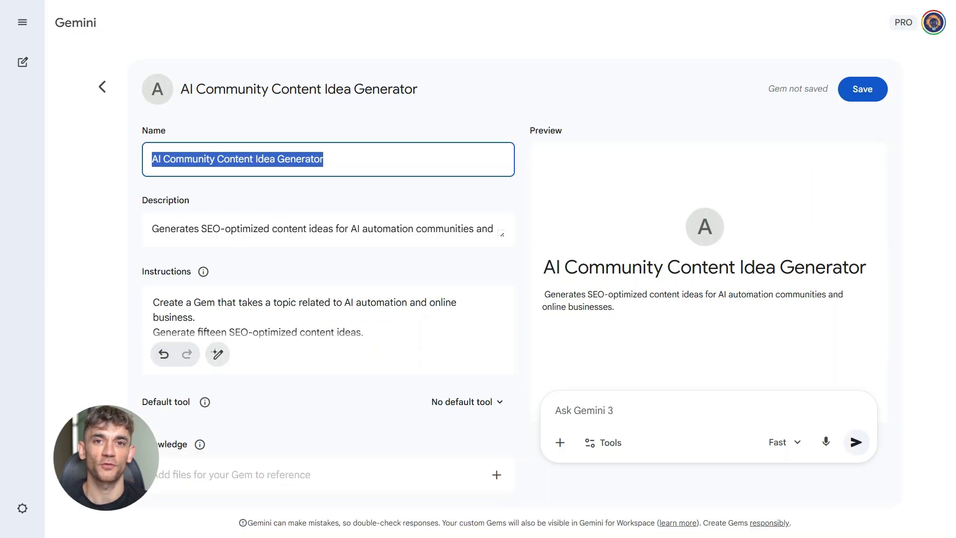
{"action": "left_click", "coordinate": [272, 226]}
{"action": "triple_click", "coordinate": [272, 229]}
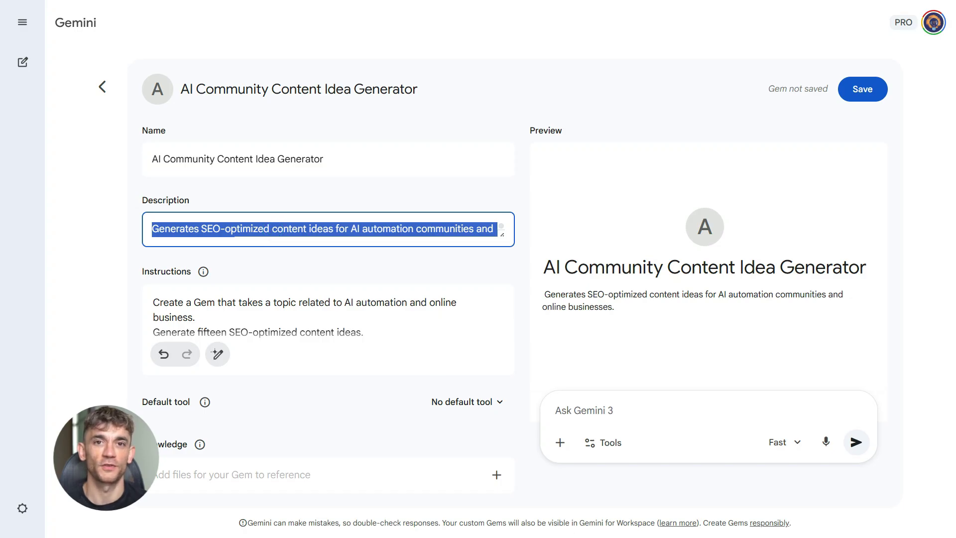
Step: Expand the Gem's Instructions field and read through its text
{"action": "left_click", "coordinate": [373, 302]}
{"action": "scroll", "coordinate": [373, 301], "scroll_direction": "down", "scroll_amount": 2}
{"action": "scroll", "coordinate": [329, 358], "scroll_direction": "up", "scroll_amount": 2}
{"action": "scroll", "coordinate": [329, 358], "scroll_direction": "down", "scroll_amount": 2}
{"action": "scroll", "coordinate": [329, 359], "scroll_direction": "up", "scroll_amount": 2}
{"action": "scroll", "coordinate": [329, 362], "scroll_direction": "down", "scroll_amount": 2}
{"action": "scroll", "coordinate": [376, 302], "scroll_direction": "up", "scroll_amount": 2}
{"action": "scroll", "coordinate": [405, 287], "scroll_direction": "down", "scroll_amount": 5}
{"action": "scroll", "coordinate": [403, 345], "scroll_direction": "up", "scroll_amount": 5}
{"action": "left_click_drag", "start_coordinate": [153, 302], "coordinate": [364, 332]}
{"action": "scroll", "coordinate": [363, 332], "scroll_direction": "down", "scroll_amount": 2}
{"action": "left_click_drag", "start_coordinate": [153, 297], "coordinate": [405, 402]}
{"action": "scroll", "coordinate": [405, 401], "scroll_direction": "down", "scroll_amount": 2}
{"action": "left_click", "coordinate": [370, 324]}
{"action": "scroll", "coordinate": [324, 308], "scroll_direction": "up", "scroll_amount": 1}
{"action": "left_click_drag", "start_coordinate": [153, 290], "coordinate": [451, 290]}
Step: Check the output-format and table-column instructions, then submit the 'AI workflow automation' preview test
{"action": "triple_click", "coordinate": [199, 304]}
{"action": "triple_click", "coordinate": [255, 349]}
{"action": "triple_click", "coordinate": [256, 334]}
{"action": "left_click", "coordinate": [590, 412]}
{"action": "left_click", "coordinate": [856, 443]}
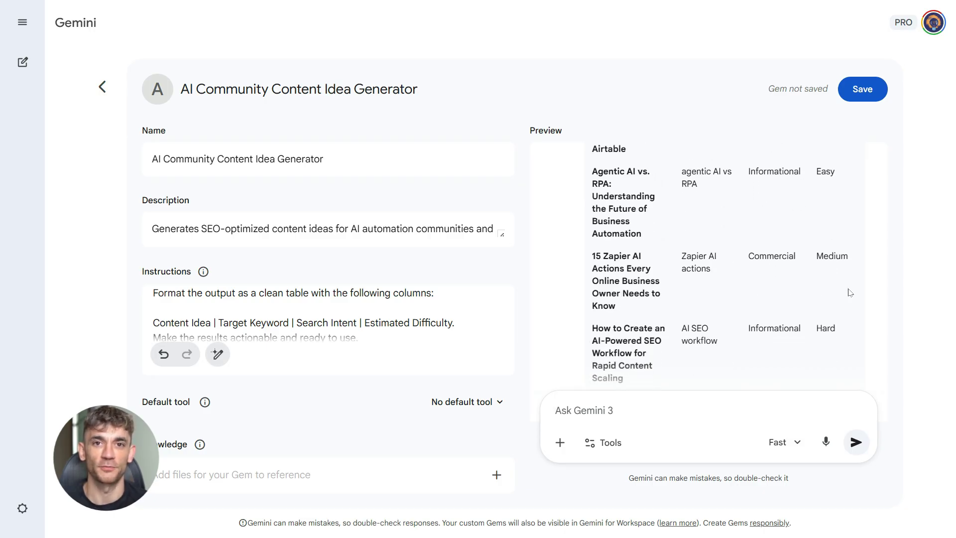
Step: Read the preview's content-strategy response, selecting its intro, heading and first table row
{"action": "scroll", "coordinate": [849, 292], "scroll_direction": "up", "scroll_amount": 10}
{"action": "scroll", "coordinate": [850, 292], "scroll_direction": "up", "scroll_amount": 4}
{"action": "left_click_drag", "start_coordinate": [582, 204], "coordinate": [863, 238]}
{"action": "scroll", "coordinate": [689, 271], "scroll_direction": "down", "scroll_amount": 1}
{"action": "scroll", "coordinate": [616, 254], "scroll_direction": "down", "scroll_amount": 1}
{"action": "triple_click", "coordinate": [588, 201]}
{"action": "scroll", "coordinate": [628, 245], "scroll_direction": "down", "scroll_amount": 1}
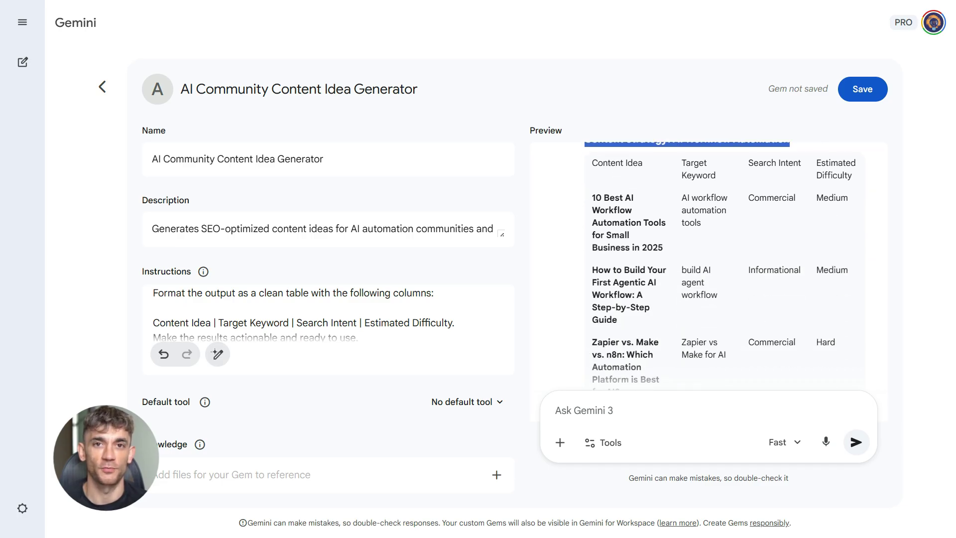
{"action": "left_click_drag", "start_coordinate": [592, 197], "coordinate": [653, 265]}
{"action": "left_click", "coordinate": [666, 244]}
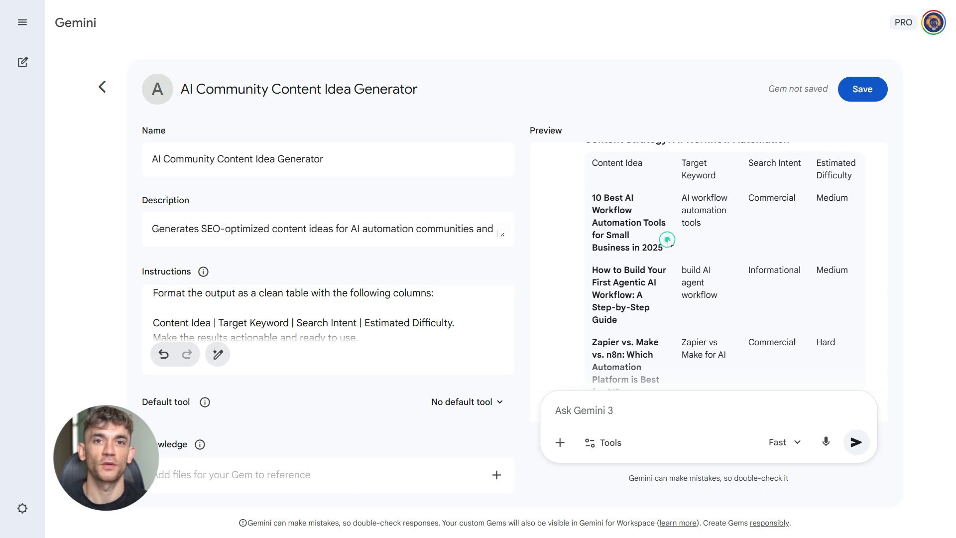
{"action": "scroll", "coordinate": [667, 242], "scroll_direction": "down", "scroll_amount": 1}
{"action": "scroll", "coordinate": [932, 93], "scroll_direction": "down", "scroll_amount": 15}
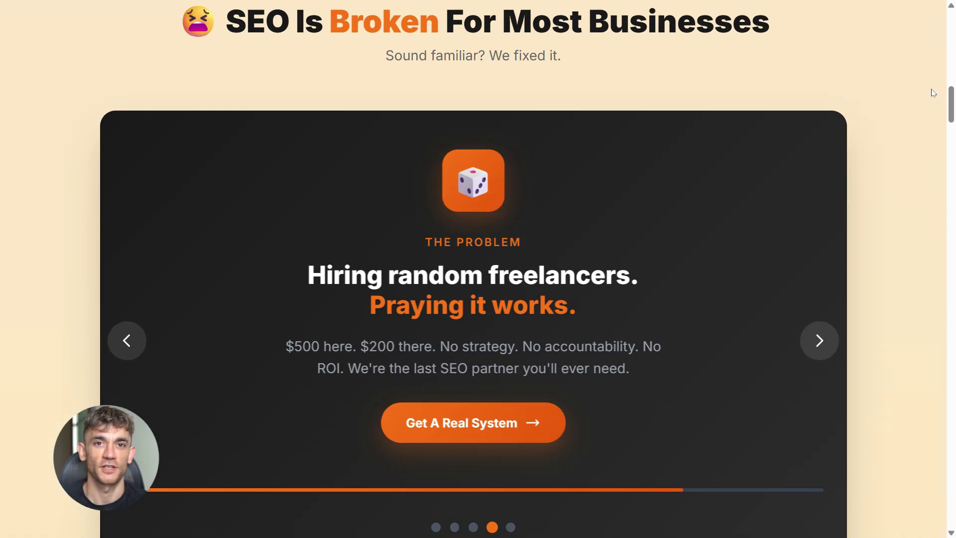
{"action": "scroll", "coordinate": [933, 92], "scroll_direction": "down", "scroll_amount": 2}
Step: Jump the agency carousel through its slides to the final 'Rank #1 in 90 days' slide
{"action": "left_click", "coordinate": [455, 453]}
{"action": "left_click", "coordinate": [435, 452]}
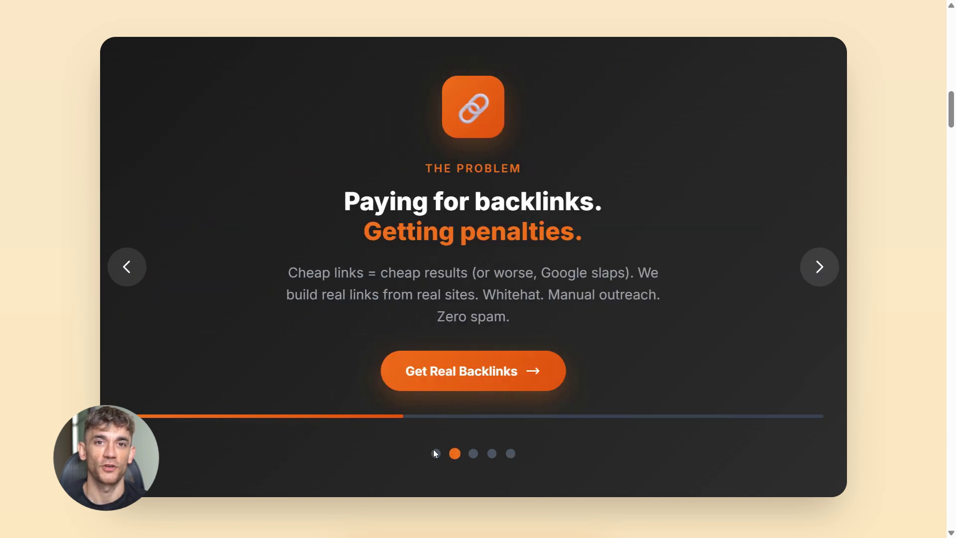
{"action": "left_click", "coordinate": [510, 453]}
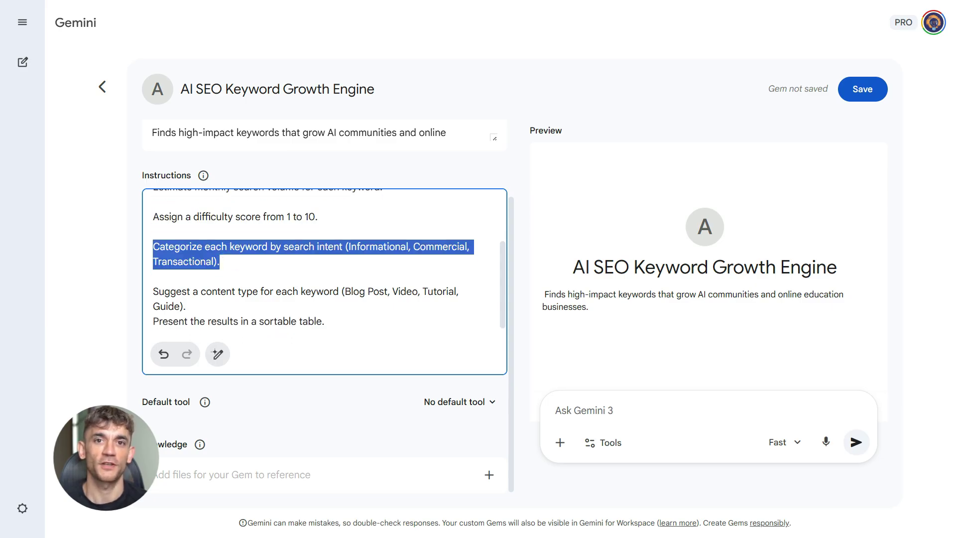
Step: Review the instructions on content types, sortable table, difficulty, search volume and long-tail keywords
{"action": "triple_click", "coordinate": [224, 292]}
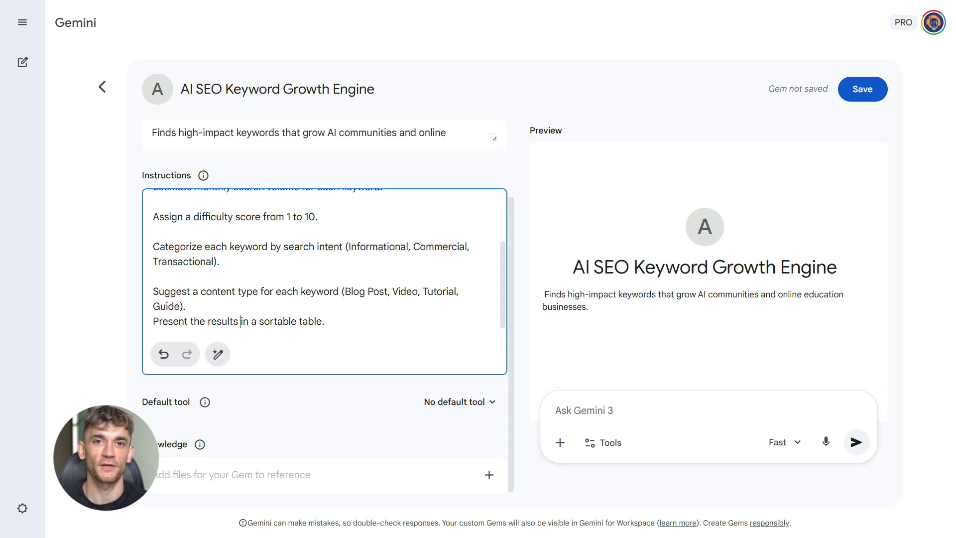
{"action": "triple_click", "coordinate": [240, 322]}
{"action": "triple_click", "coordinate": [239, 291]}
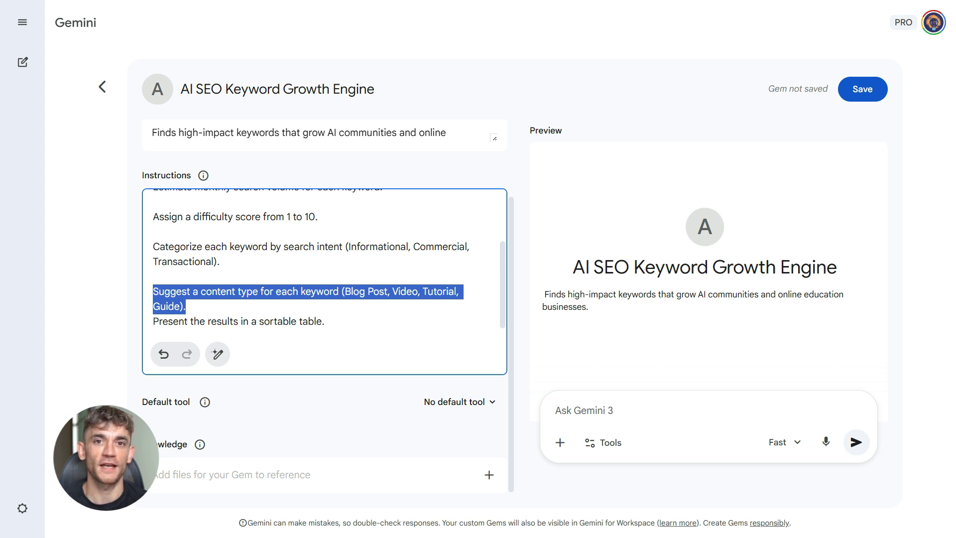
{"action": "scroll", "coordinate": [323, 268], "scroll_direction": "up", "scroll_amount": 2}
{"action": "triple_click", "coordinate": [218, 296]}
{"action": "triple_click", "coordinate": [235, 266]}
{"action": "left_click", "coordinate": [248, 246]}
{"action": "triple_click", "coordinate": [261, 236]}
{"action": "double_click", "coordinate": [219, 206]}
{"action": "triple_click", "coordinate": [219, 207]}
Step: Save the AI SEO Keyword Growth Engine Gem and paste 'AI automation tools' as the prompt
{"action": "scroll", "coordinate": [217, 209], "scroll_direction": "down", "scroll_amount": 2}
{"action": "triple_click", "coordinate": [211, 294]}
{"action": "triple_click", "coordinate": [238, 321]}
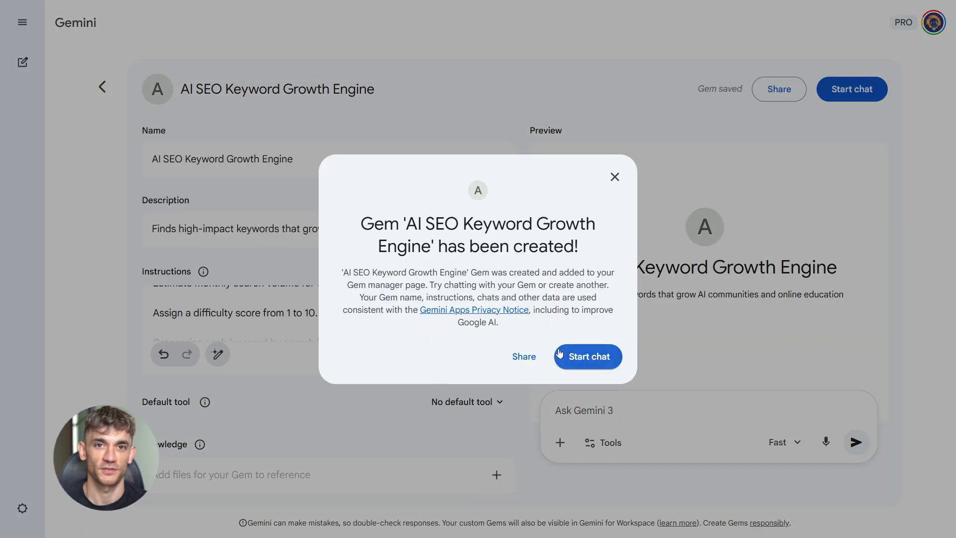
{"action": "key", "text": "Return"}
{"action": "type", "text": "AI automation tools"}
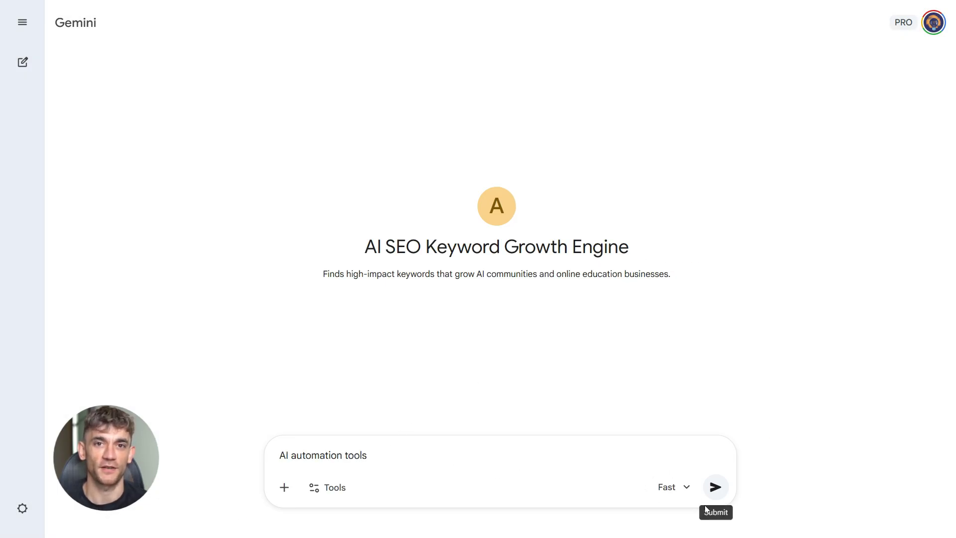
Step: Submit the 'AI automation tools' prompt and review the intro and first suggested long-tail keywords
{"action": "left_click", "coordinate": [715, 487]}
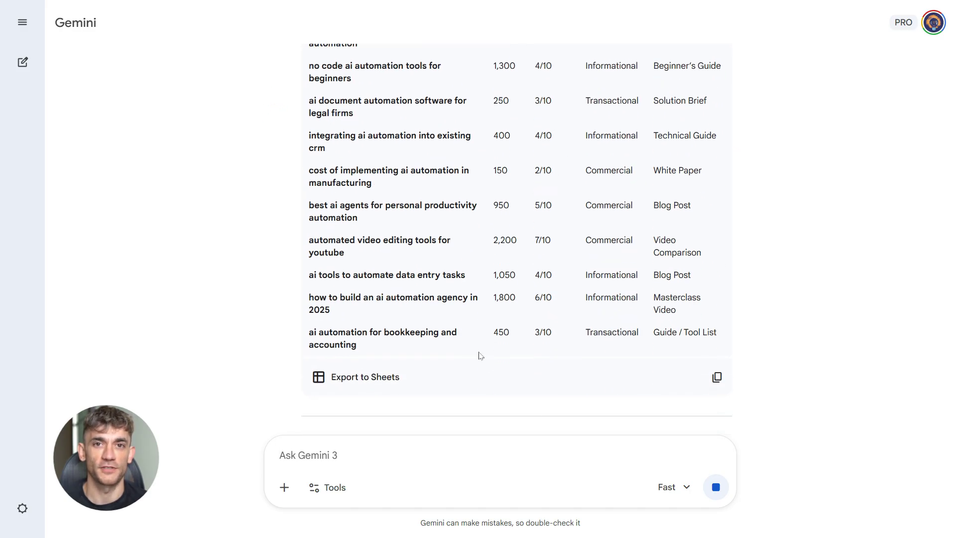
{"action": "scroll", "coordinate": [477, 355], "scroll_direction": "up", "scroll_amount": 15}
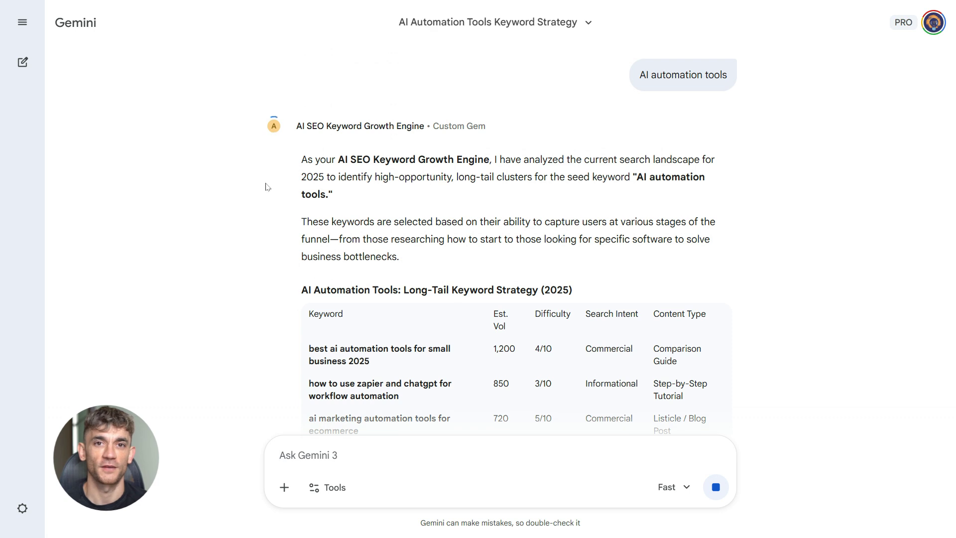
{"action": "left_click_drag", "start_coordinate": [301, 159], "coordinate": [447, 254]}
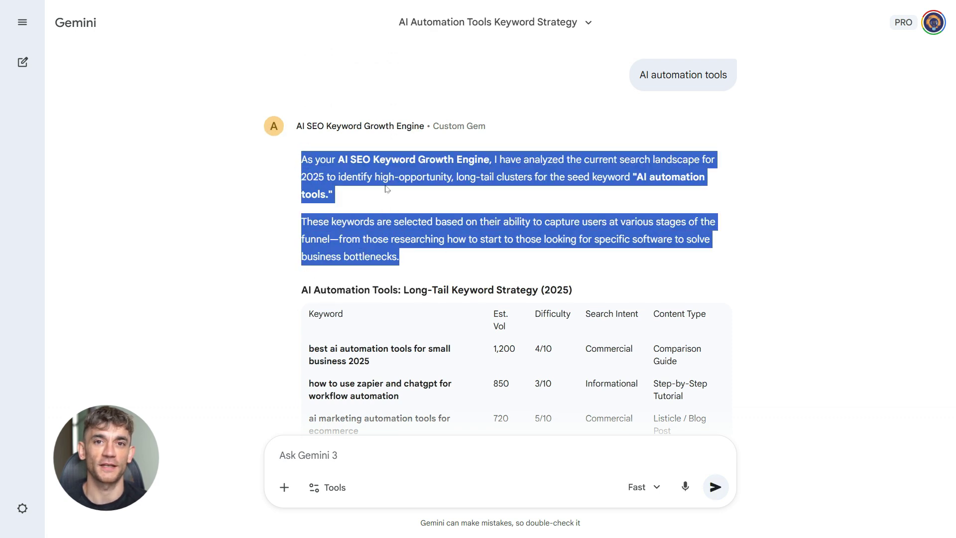
{"action": "left_click_drag", "start_coordinate": [302, 290], "coordinate": [572, 291]}
{"action": "scroll", "coordinate": [350, 292], "scroll_direction": "down", "scroll_amount": 2}
{"action": "triple_click", "coordinate": [335, 284]}
{"action": "scroll", "coordinate": [334, 283], "scroll_direction": "down", "scroll_amount": 1}
{"action": "double_click", "coordinate": [347, 272]}
{"action": "triple_click", "coordinate": [347, 260]}
{"action": "triple_click", "coordinate": [347, 294]}
Step: Check the social media automation and b2b lead generation keywords, then the Conversion Analyzer Gem's details
{"action": "scroll", "coordinate": [347, 293], "scroll_direction": "down", "scroll_amount": 1}
{"action": "scroll", "coordinate": [348, 278], "scroll_direction": "down", "scroll_amount": 2}
{"action": "triple_click", "coordinate": [362, 215]}
{"action": "left_click", "coordinate": [369, 234]}
{"action": "triple_click", "coordinate": [369, 237]}
{"action": "scroll", "coordinate": [368, 237], "scroll_direction": "down", "scroll_amount": 1}
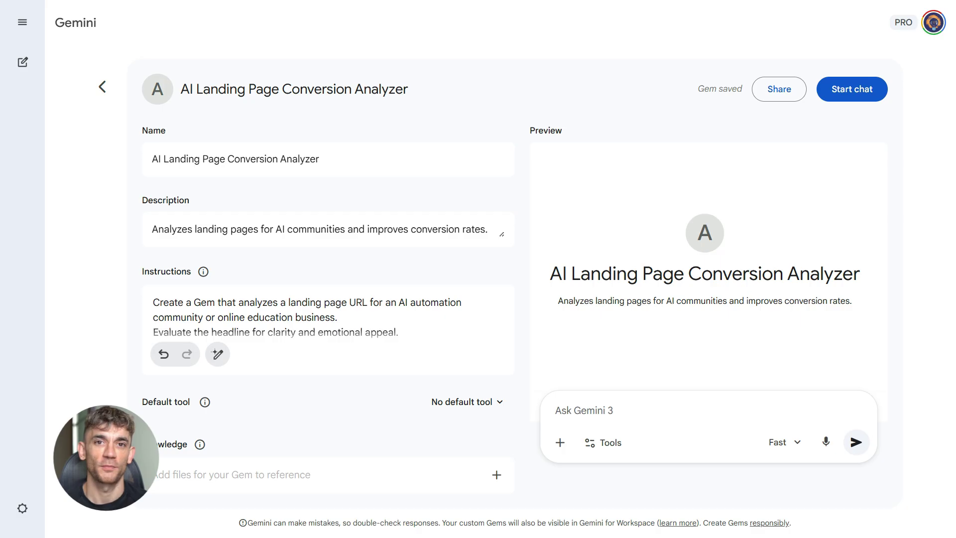
{"action": "triple_click", "coordinate": [265, 89]}
{"action": "triple_click", "coordinate": [242, 229]}
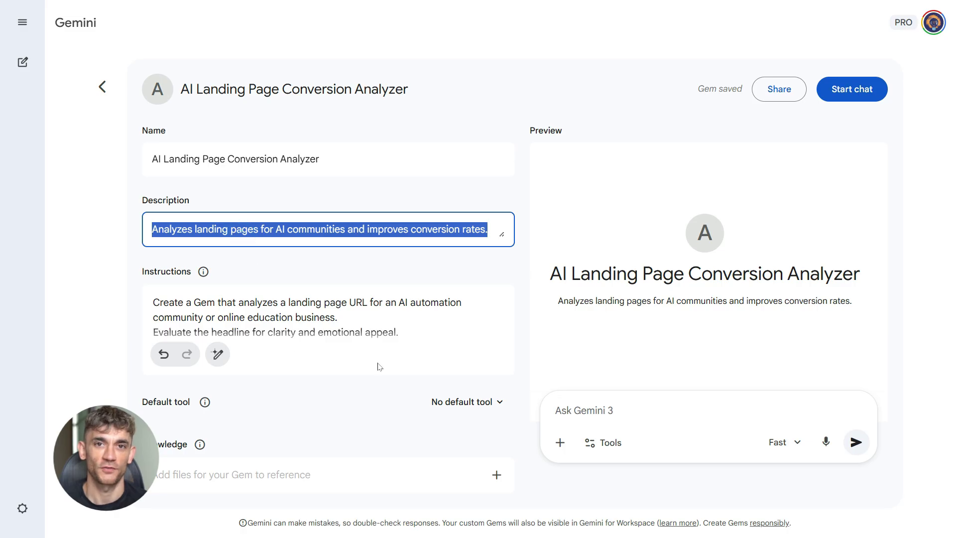
{"action": "triple_click", "coordinate": [360, 320]}
{"action": "triple_click", "coordinate": [280, 334]}
{"action": "double_click", "coordinate": [256, 362]}
{"action": "left_click", "coordinate": [262, 363]}
{"action": "triple_click", "coordinate": [321, 360]}
{"action": "scroll", "coordinate": [321, 359], "scroll_direction": "down", "scroll_amount": 1}
{"action": "triple_click", "coordinate": [314, 342]}
{"action": "scroll", "coordinate": [313, 341], "scroll_direction": "down", "scroll_amount": 1}
{"action": "triple_click", "coordinate": [316, 310]}
{"action": "double_click", "coordinate": [313, 325]}
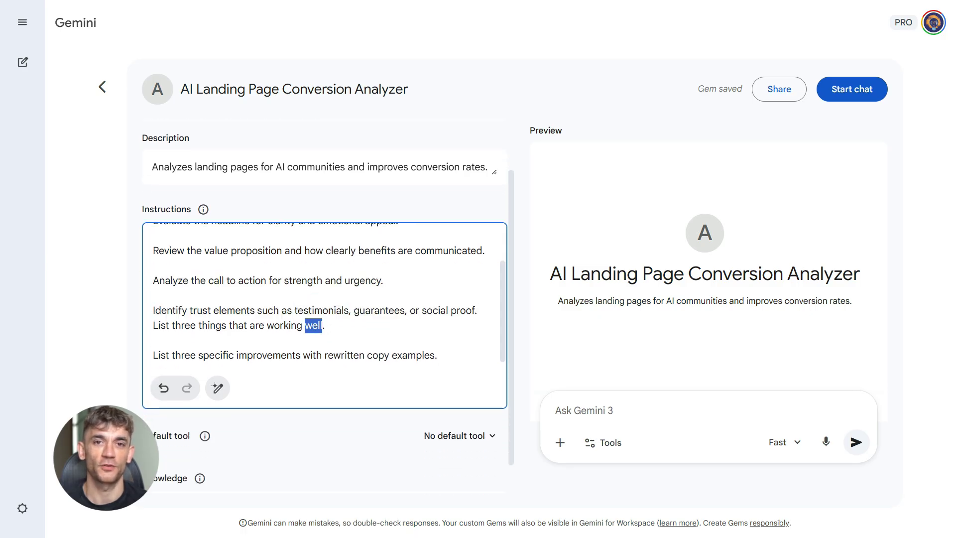
{"action": "triple_click", "coordinate": [313, 325]}
{"action": "triple_click", "coordinate": [306, 355]}
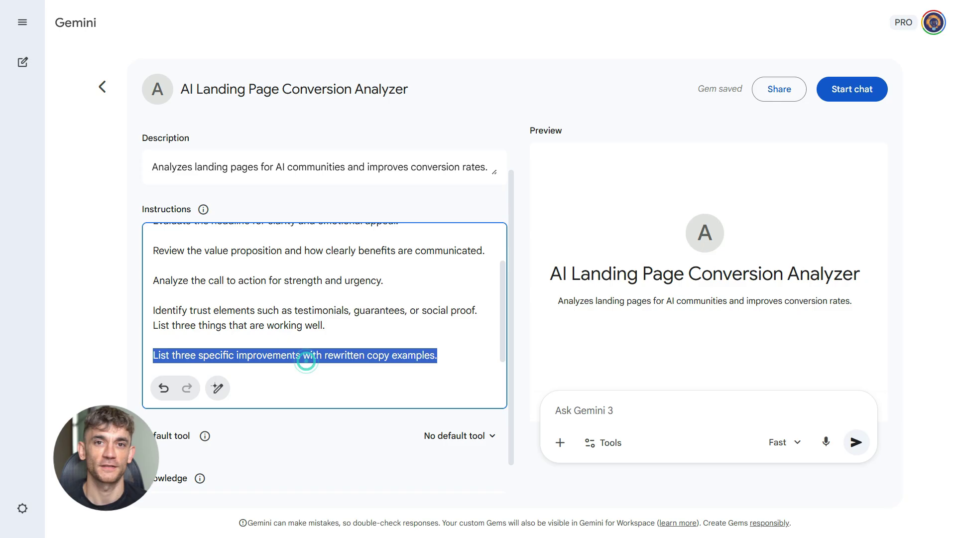
{"action": "scroll", "coordinate": [306, 360], "scroll_direction": "down", "scroll_amount": 1}
{"action": "scroll", "coordinate": [310, 337], "scroll_direction": "up", "scroll_amount": 2}
{"action": "scroll", "coordinate": [324, 323], "scroll_direction": "up", "scroll_amount": 1}
Step: Start a chat with the saved Gem and submit the Udemy AI for Business course URL
{"action": "left_click", "coordinate": [852, 89]}
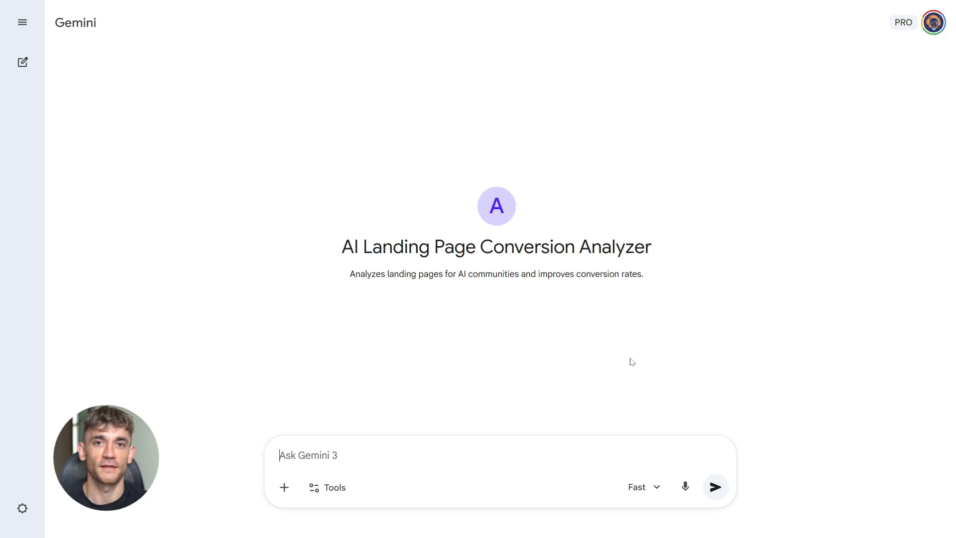
{"action": "type", "text": "https://www.udemy.com/course/ai-for-business/"}
{"action": "key", "text": "BackSpace"}
{"action": "left_click", "coordinate": [715, 486]}
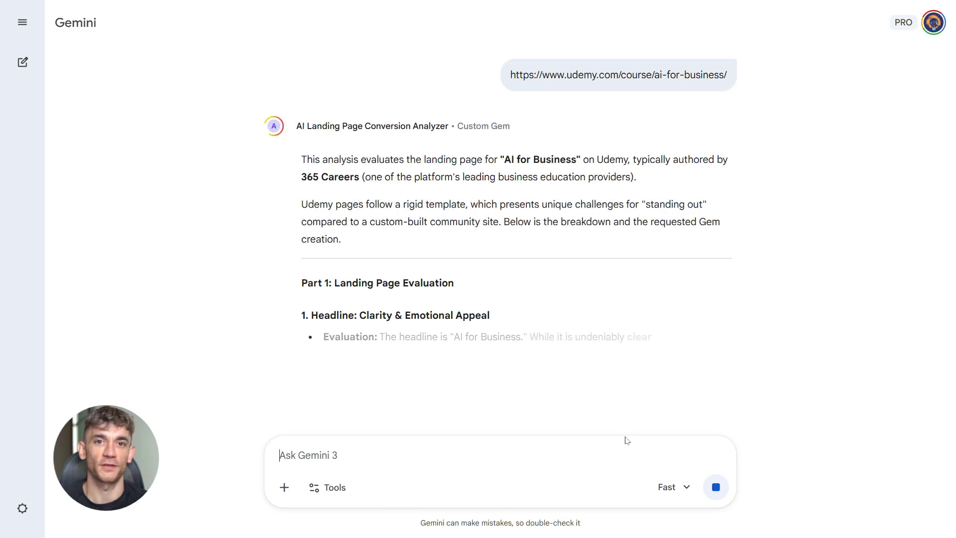
Step: Read the analysis intro, including the paragraph on Udemy's rigid template
{"action": "scroll", "coordinate": [556, 218], "scroll_direction": "down", "scroll_amount": 1}
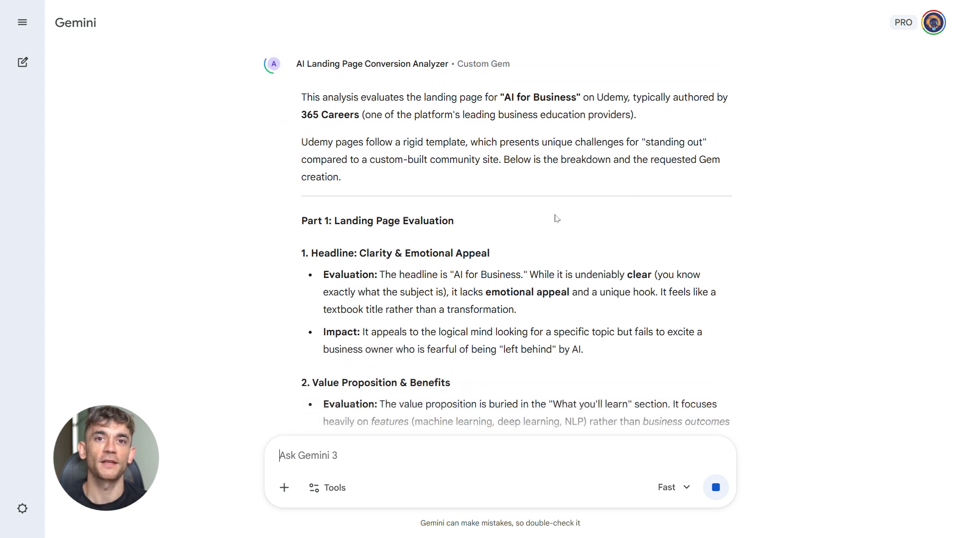
{"action": "scroll", "coordinate": [556, 218], "scroll_direction": "down", "scroll_amount": 5}
{"action": "scroll", "coordinate": [557, 217], "scroll_direction": "down", "scroll_amount": 1}
{"action": "scroll", "coordinate": [556, 217], "scroll_direction": "down", "scroll_amount": 8}
{"action": "scroll", "coordinate": [556, 215], "scroll_direction": "down", "scroll_amount": 5}
{"action": "scroll", "coordinate": [556, 215], "scroll_direction": "down", "scroll_amount": 1}
{"action": "scroll", "coordinate": [556, 215], "scroll_direction": "down", "scroll_amount": 3}
{"action": "scroll", "coordinate": [557, 215], "scroll_direction": "up", "scroll_amount": 8}
{"action": "scroll", "coordinate": [556, 215], "scroll_direction": "up", "scroll_amount": 20}
{"action": "double_click", "coordinate": [391, 159]}
{"action": "left_click", "coordinate": [404, 160]}
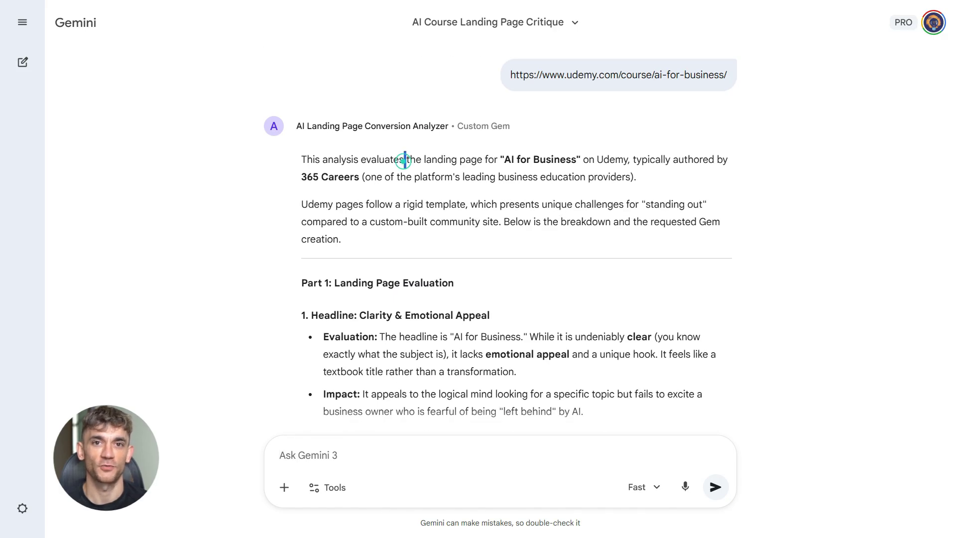
{"action": "triple_click", "coordinate": [422, 160]}
{"action": "left_click", "coordinate": [422, 213]}
{"action": "triple_click", "coordinate": [428, 204]}
Step: Review the evaluation bullets for headline clarity, value proposition, and sections 3 and 4
{"action": "double_click", "coordinate": [374, 315]}
{"action": "triple_click", "coordinate": [375, 315]}
{"action": "triple_click", "coordinate": [379, 338]}
{"action": "scroll", "coordinate": [414, 340], "scroll_direction": "down", "scroll_amount": 1}
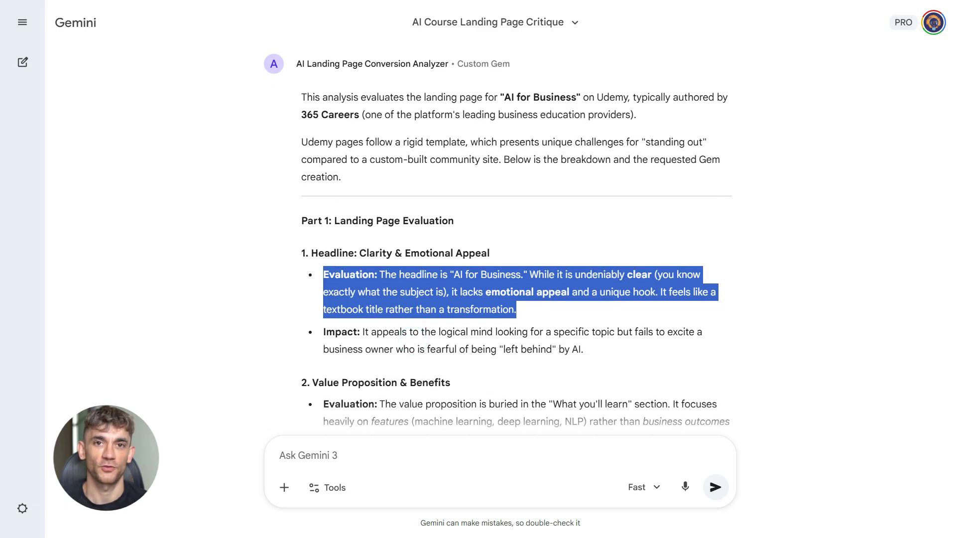
{"action": "triple_click", "coordinate": [413, 340]}
{"action": "scroll", "coordinate": [413, 340], "scroll_direction": "down", "scroll_amount": 3}
{"action": "triple_click", "coordinate": [423, 234]}
{"action": "left_click", "coordinate": [443, 274]}
{"action": "triple_click", "coordinate": [444, 274]}
{"action": "scroll", "coordinate": [444, 274], "scroll_direction": "down", "scroll_amount": 3}
{"action": "triple_click", "coordinate": [441, 240]}
{"action": "triple_click", "coordinate": [439, 262]}
{"action": "scroll", "coordinate": [439, 263], "scroll_direction": "down", "scroll_amount": 2}
{"action": "triple_click", "coordinate": [432, 288]}
{"action": "scroll", "coordinate": [432, 287], "scroll_direction": "down", "scroll_amount": 3}
{"action": "triple_click", "coordinate": [425, 205]}
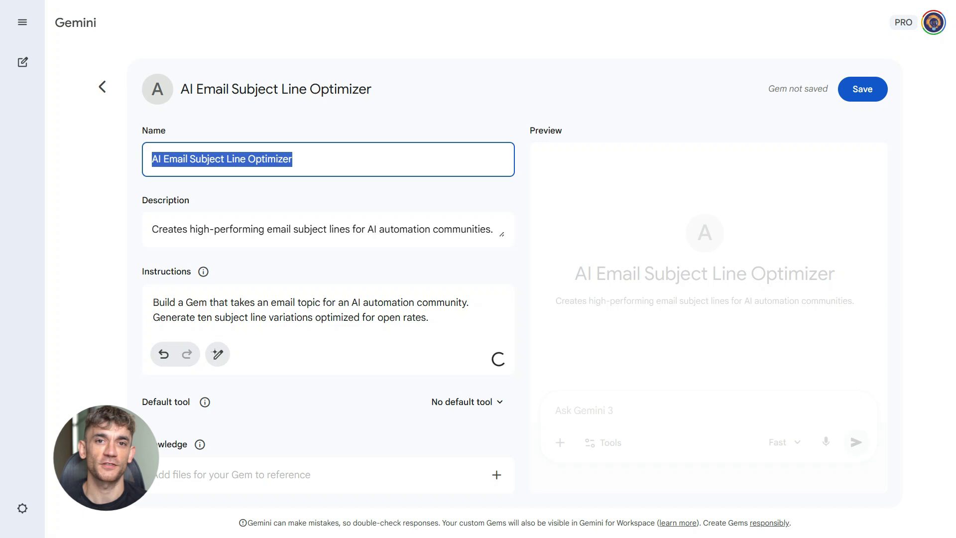
{"action": "double_click", "coordinate": [279, 229]}
{"action": "triple_click", "coordinate": [279, 229]}
{"action": "left_click", "coordinate": [262, 307]}
{"action": "triple_click", "coordinate": [263, 303]}
{"action": "triple_click", "coordinate": [269, 317]}
{"action": "left_click_drag", "start_coordinate": [307, 347], "coordinate": [343, 346]}
{"action": "triple_click", "coordinate": [261, 347]}
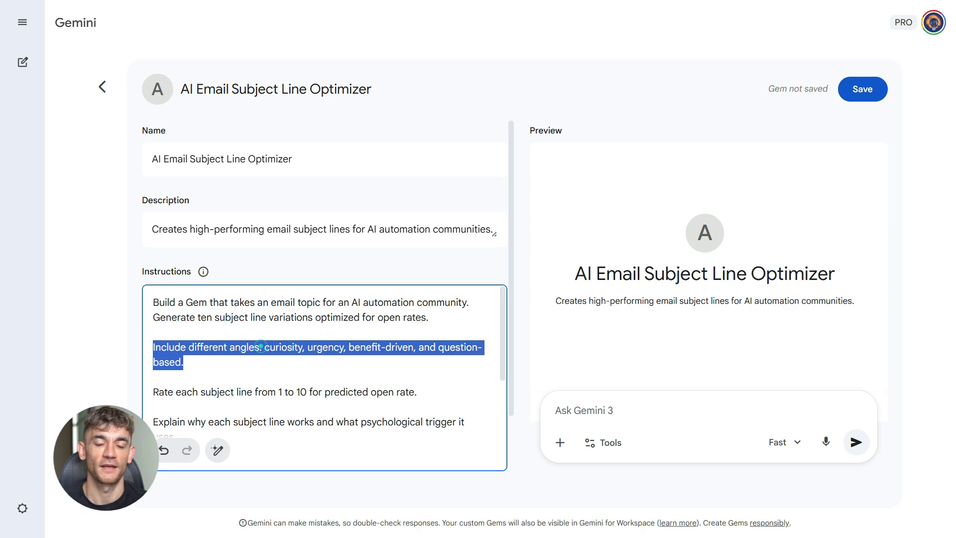
{"action": "triple_click", "coordinate": [288, 391]}
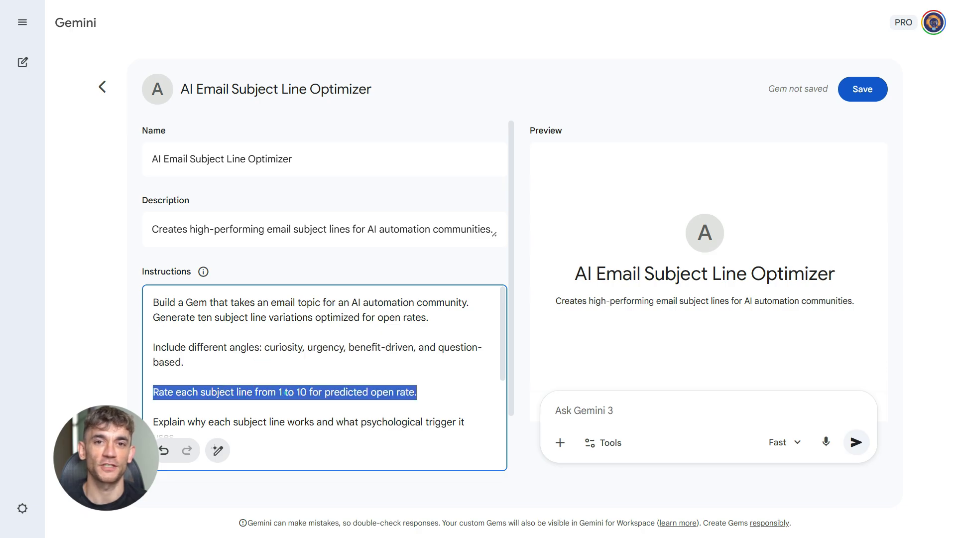
{"action": "scroll", "coordinate": [284, 391], "scroll_direction": "down", "scroll_amount": 2}
{"action": "triple_click", "coordinate": [299, 360]}
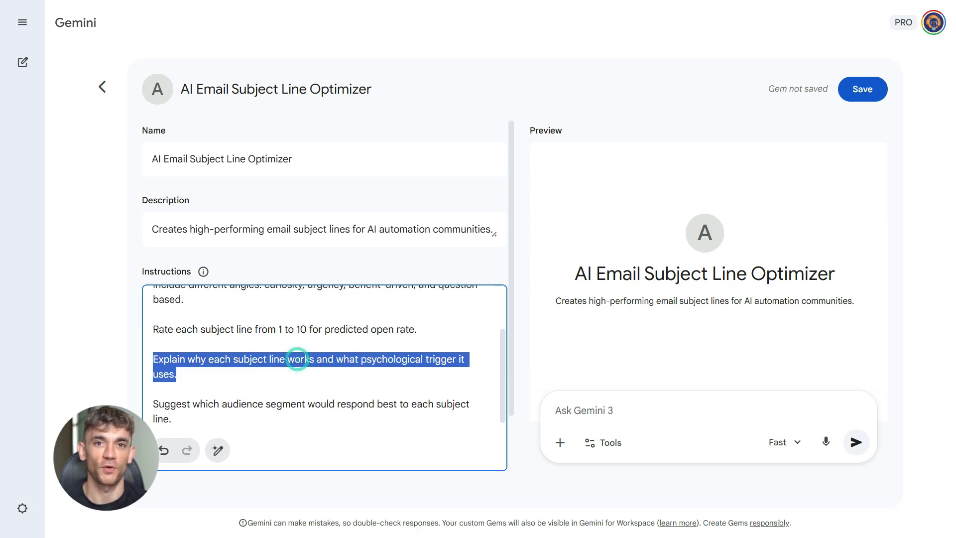
{"action": "triple_click", "coordinate": [317, 403]}
{"action": "scroll", "coordinate": [316, 403], "scroll_direction": "up", "scroll_amount": 2}
{"action": "scroll", "coordinate": [323, 379], "scroll_direction": "down", "scroll_amount": 2}
{"action": "scroll", "coordinate": [324, 378], "scroll_direction": "up", "scroll_amount": 2}
Step: Save the AI Email Subject Line Optimizer Gem, start a chat with it, and send the tutorial prompt
{"action": "left_click", "coordinate": [854, 99]}
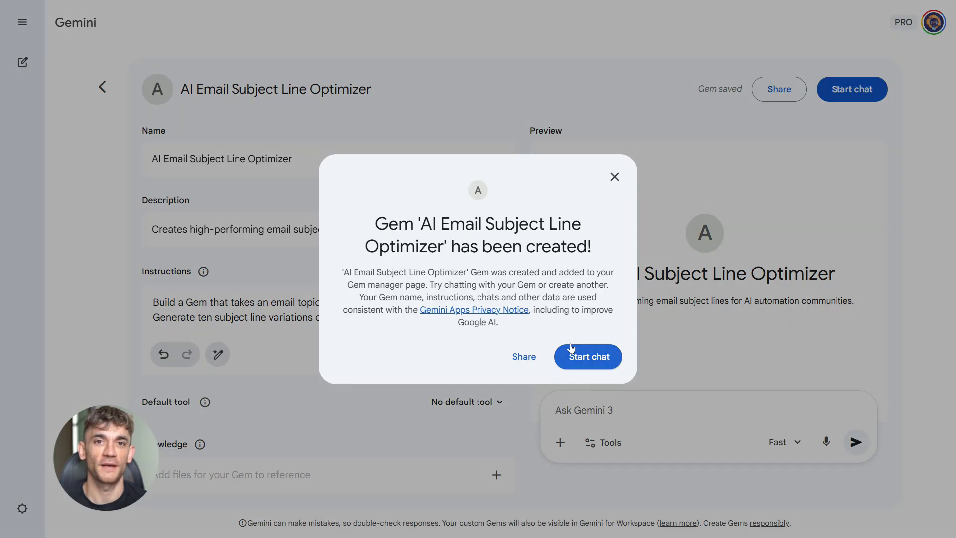
{"action": "left_click", "coordinate": [570, 355]}
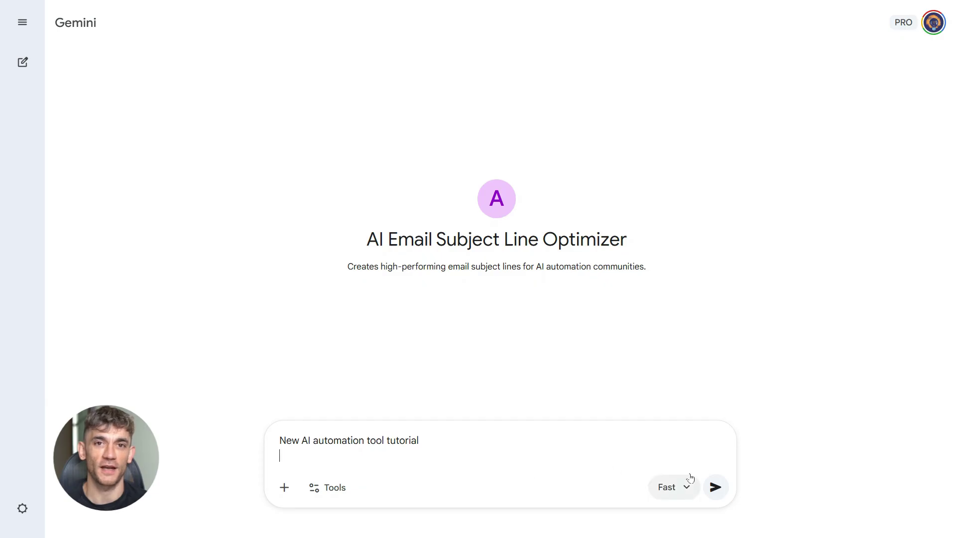
{"action": "key", "text": "BackSpace"}
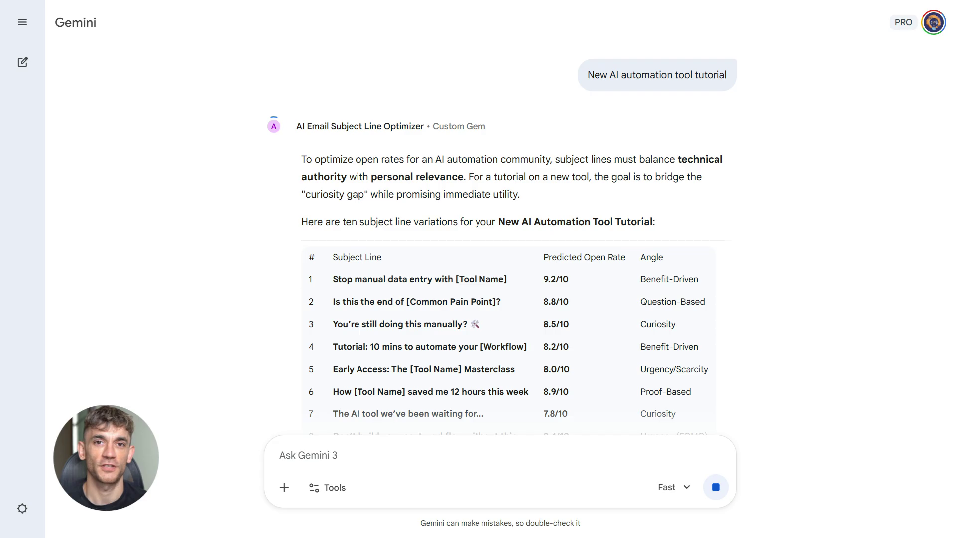
Step: Highlight the reply's opening paragraph, the ten-variations intro, and the first suggested subject line
{"action": "scroll", "coordinate": [546, 262], "scroll_direction": "down", "scroll_amount": 3}
{"action": "scroll", "coordinate": [546, 262], "scroll_direction": "down", "scroll_amount": 6}
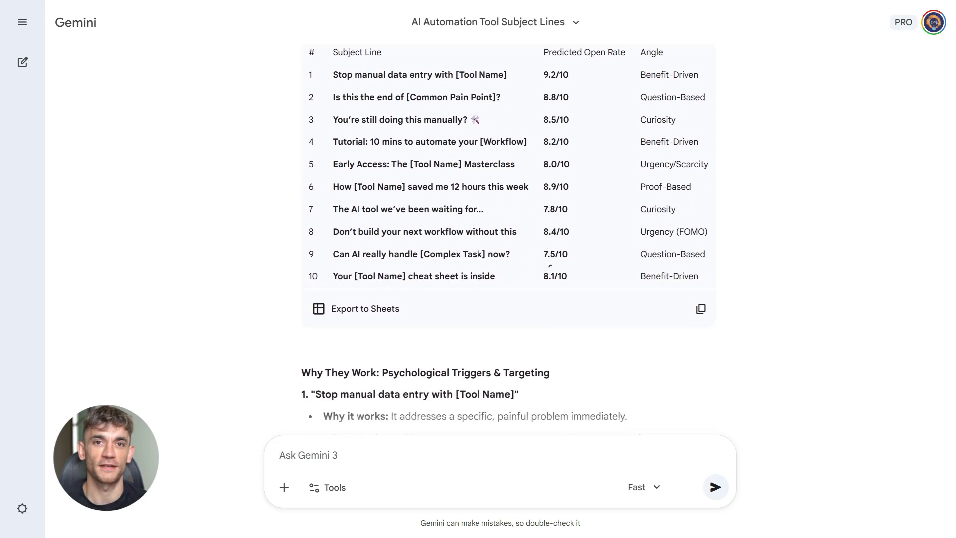
{"action": "scroll", "coordinate": [546, 262], "scroll_direction": "down", "scroll_amount": 10}
{"action": "scroll", "coordinate": [546, 263], "scroll_direction": "up", "scroll_amount": 18}
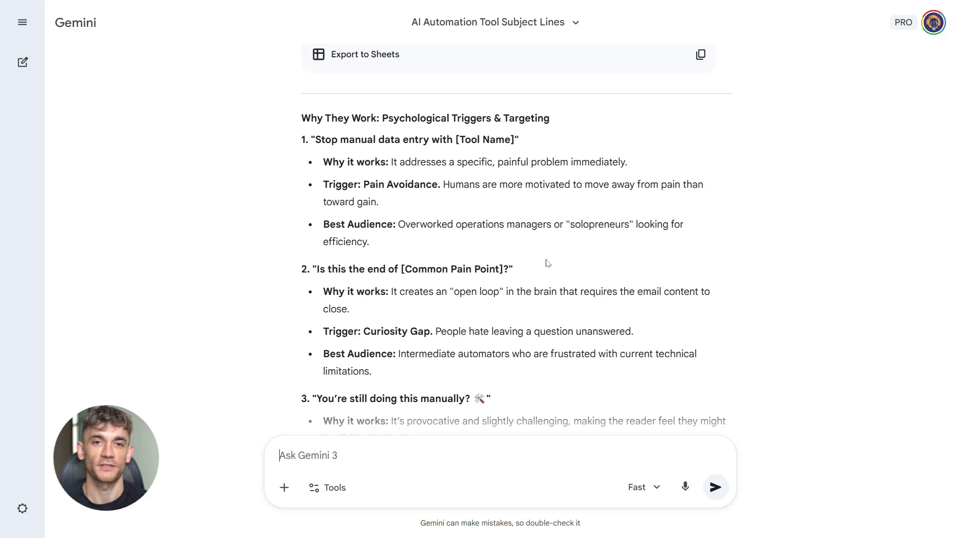
{"action": "triple_click", "coordinate": [416, 159]}
{"action": "triple_click", "coordinate": [416, 222]}
{"action": "double_click", "coordinate": [370, 279]}
Step: Highlight the first explained subject line and why it works, then read the remaining ratings
{"action": "scroll", "coordinate": [381, 255], "scroll_direction": "down", "scroll_amount": 1}
{"action": "scroll", "coordinate": [396, 265], "scroll_direction": "down", "scroll_amount": 4}
{"action": "scroll", "coordinate": [398, 279], "scroll_direction": "up", "scroll_amount": 3}
{"action": "scroll", "coordinate": [400, 309], "scroll_direction": "down", "scroll_amount": 2}
{"action": "triple_click", "coordinate": [403, 328]}
{"action": "scroll", "coordinate": [398, 324], "scroll_direction": "down", "scroll_amount": 1}
{"action": "triple_click", "coordinate": [392, 287]}
{"action": "triple_click", "coordinate": [370, 309]}
{"action": "scroll", "coordinate": [515, 236], "scroll_direction": "down", "scroll_amount": 10}
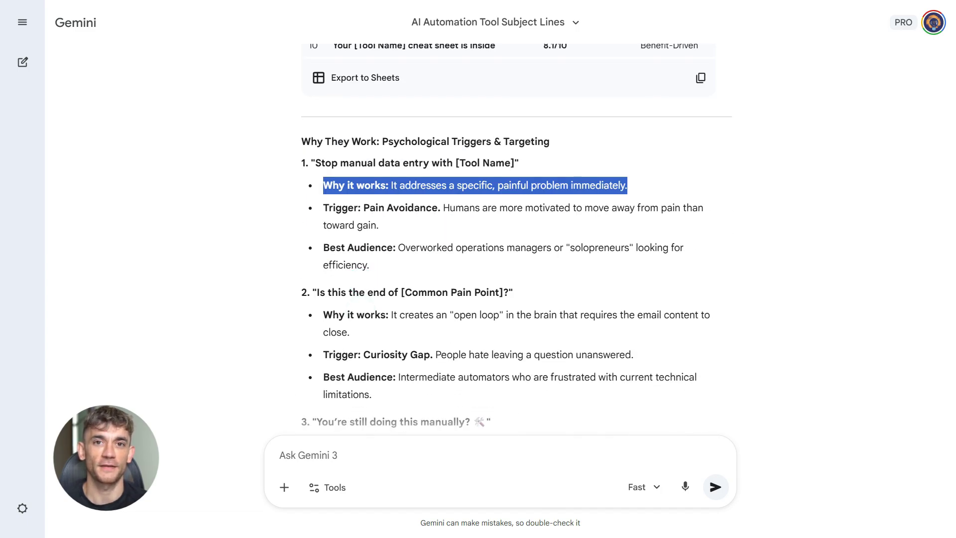
{"action": "scroll", "coordinate": [378, 315], "scroll_direction": "down", "scroll_amount": 2}
{"action": "scroll", "coordinate": [378, 315], "scroll_direction": "up", "scroll_amount": 15}
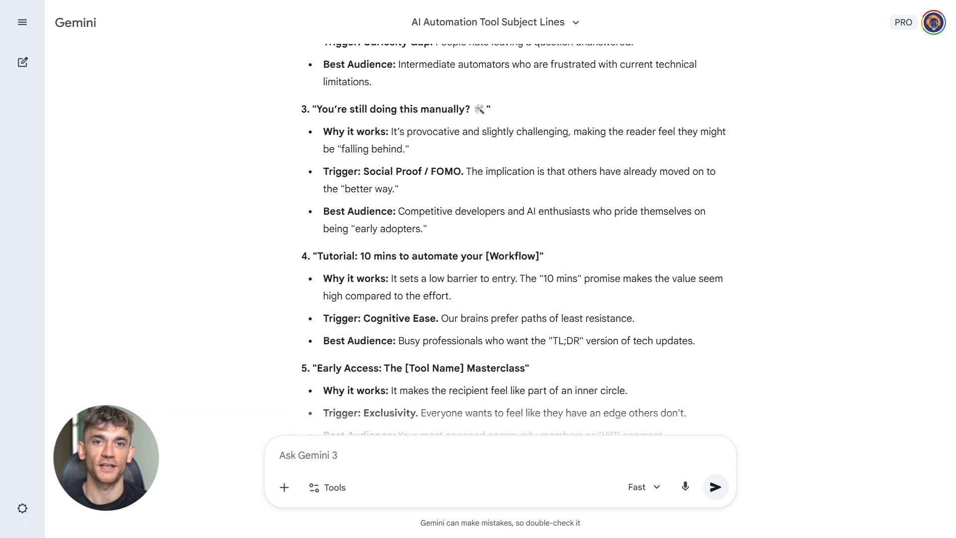
{"action": "scroll", "coordinate": [379, 315], "scroll_direction": "down", "scroll_amount": 4}
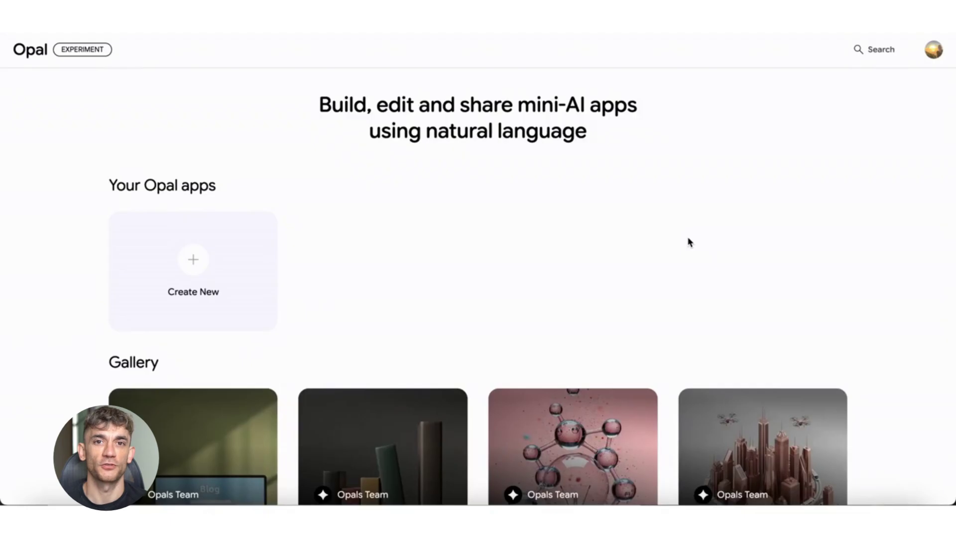
Step: Browse the Opal app gallery and focus the new untitled app's description box
{"action": "scroll", "coordinate": [689, 243], "scroll_direction": "down", "scroll_amount": 10}
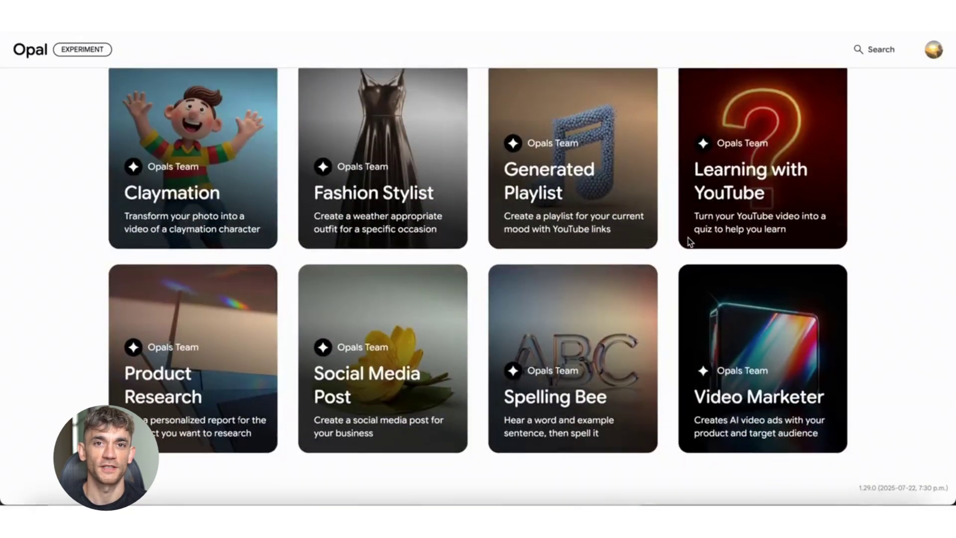
{"action": "scroll", "coordinate": [689, 242], "scroll_direction": "up", "scroll_amount": 10}
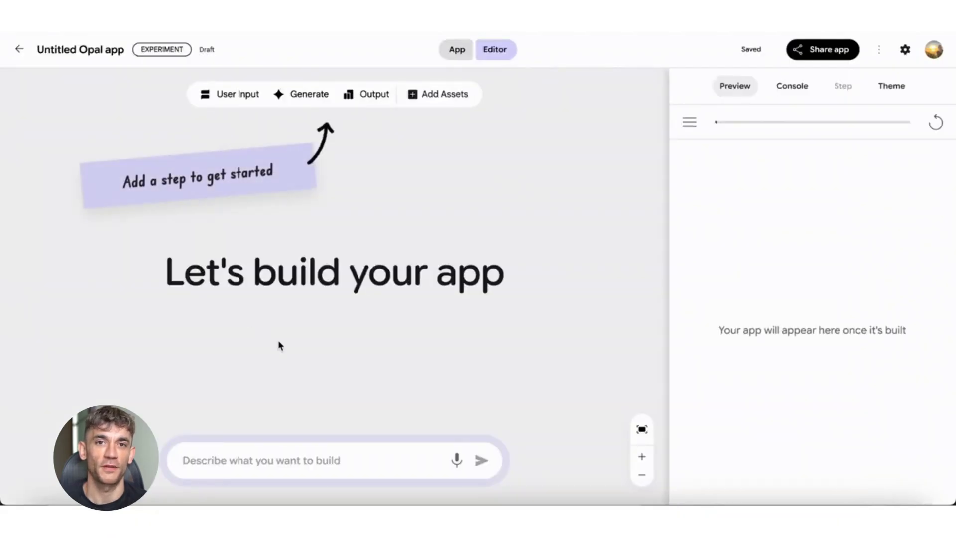
{"action": "left_click", "coordinate": [272, 459]}
Step: Generate the Blog Writer app from the pasted description and start running it
{"action": "type", "text": "An app that takes a topic and use case context as input, and generates a blog post with a video"}
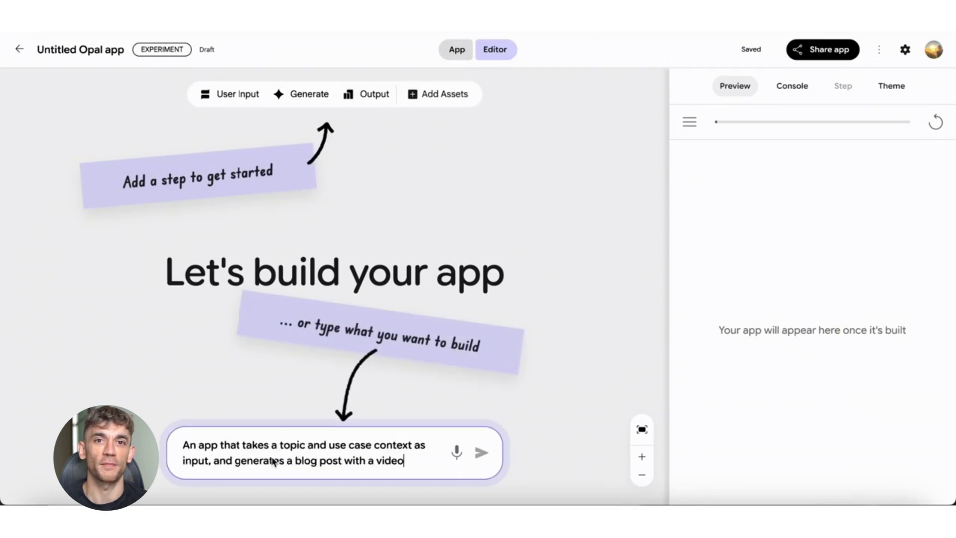
{"action": "left_click", "coordinate": [482, 453]}
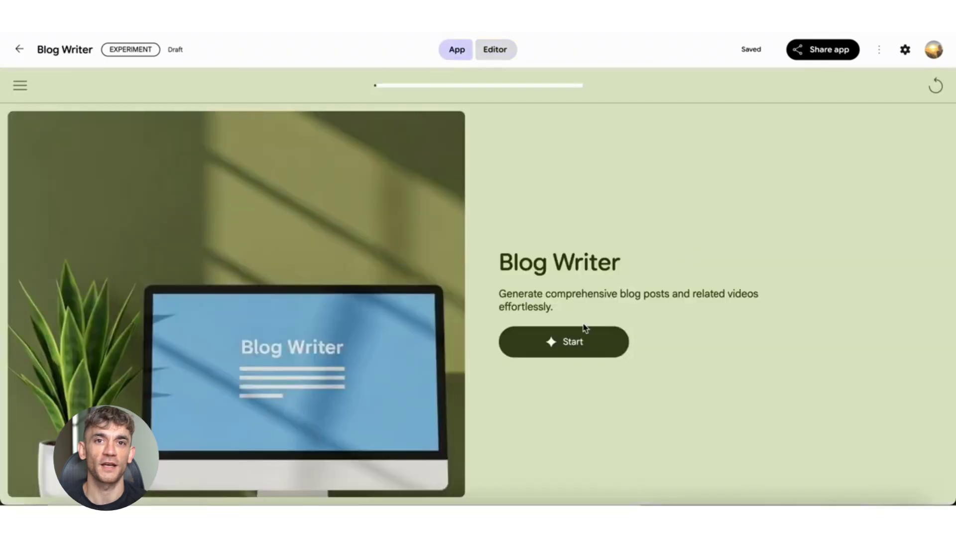
{"action": "left_click", "coordinate": [557, 347]}
Step: Create a blog post on 'Future is no-code' with context 'tech freelance blogger'
{"action": "type", "text": "Future is no-code"}
{"action": "key", "text": "Return"}
{"action": "type", "text": "tech freelance blogger"}
{"action": "key", "text": "Return"}
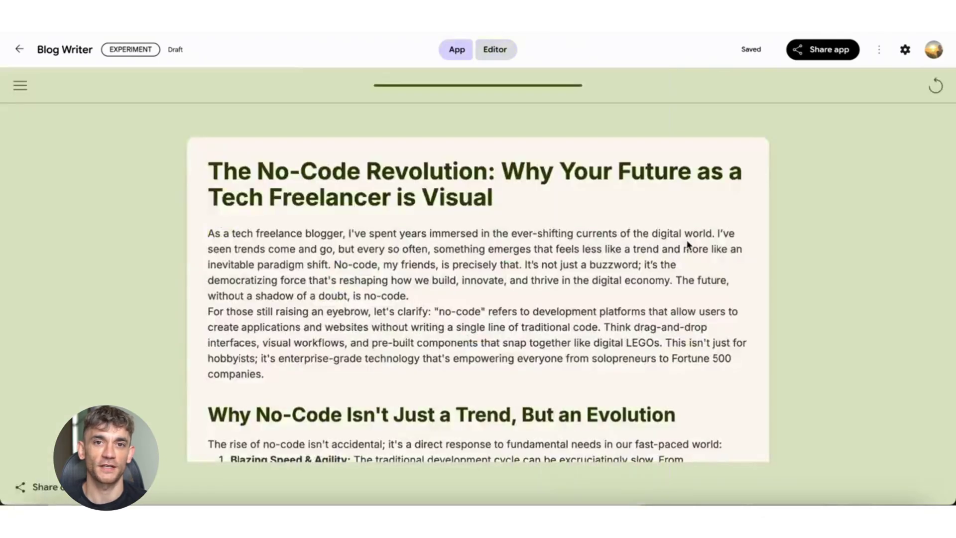
{"action": "scroll", "coordinate": [688, 244], "scroll_direction": "down", "scroll_amount": 20}
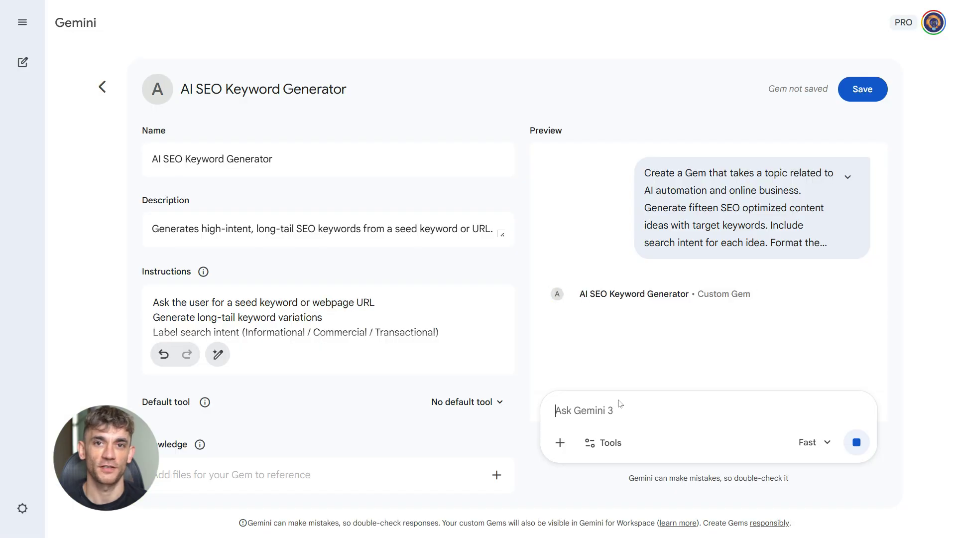
{"action": "scroll", "coordinate": [657, 357], "scroll_direction": "down", "scroll_amount": 4}
{"action": "scroll", "coordinate": [657, 357], "scroll_direction": "down", "scroll_amount": 10}
{"action": "scroll", "coordinate": [657, 357], "scroll_direction": "down", "scroll_amount": 10}
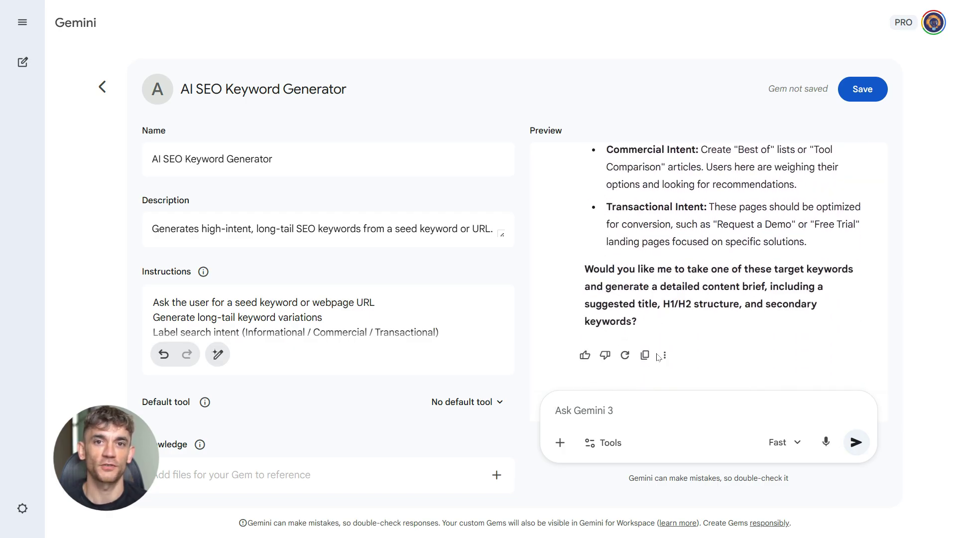
{"action": "scroll", "coordinate": [657, 357], "scroll_direction": "up", "scroll_amount": 15}
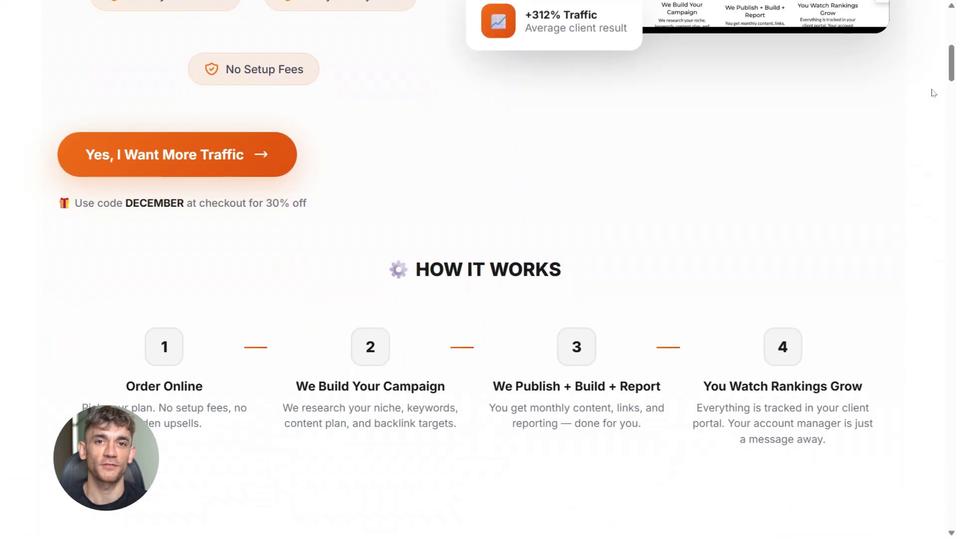
Step: Step the offer carousel back to its first slide, then show the 'Rank #1 in 90 days' slide
{"action": "scroll", "coordinate": [932, 93], "scroll_direction": "down", "scroll_amount": 13}
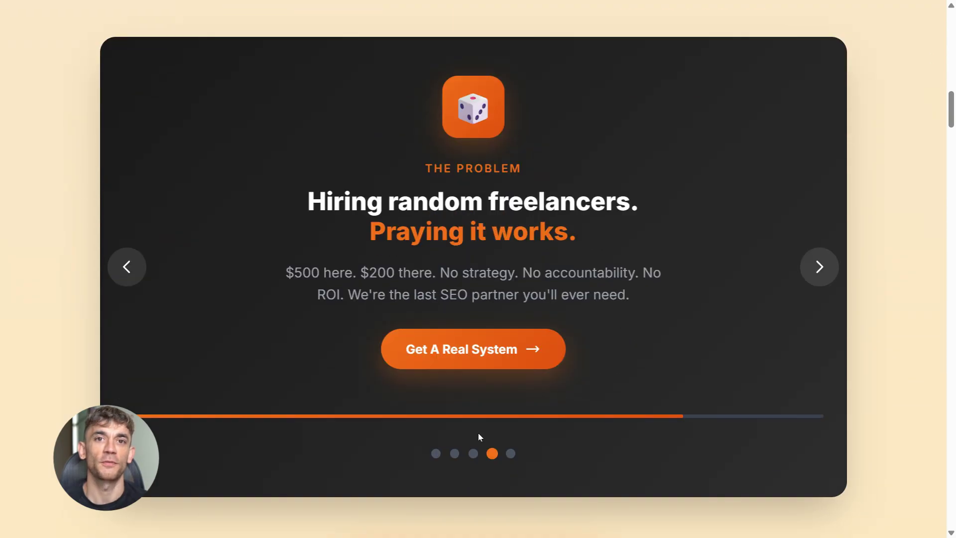
{"action": "left_click", "coordinate": [473, 453]}
{"action": "left_click", "coordinate": [454, 453]}
{"action": "left_click", "coordinate": [436, 453]}
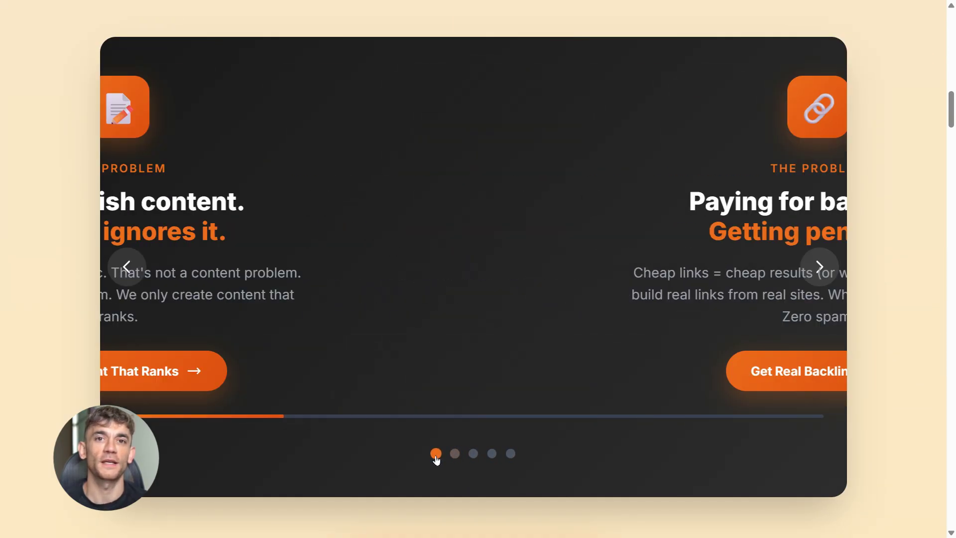
{"action": "left_click", "coordinate": [511, 454]}
Step: Scroll down to the benefits section's December Special 30% discount card
{"action": "scroll", "coordinate": [903, 237], "scroll_direction": "down", "scroll_amount": 3}
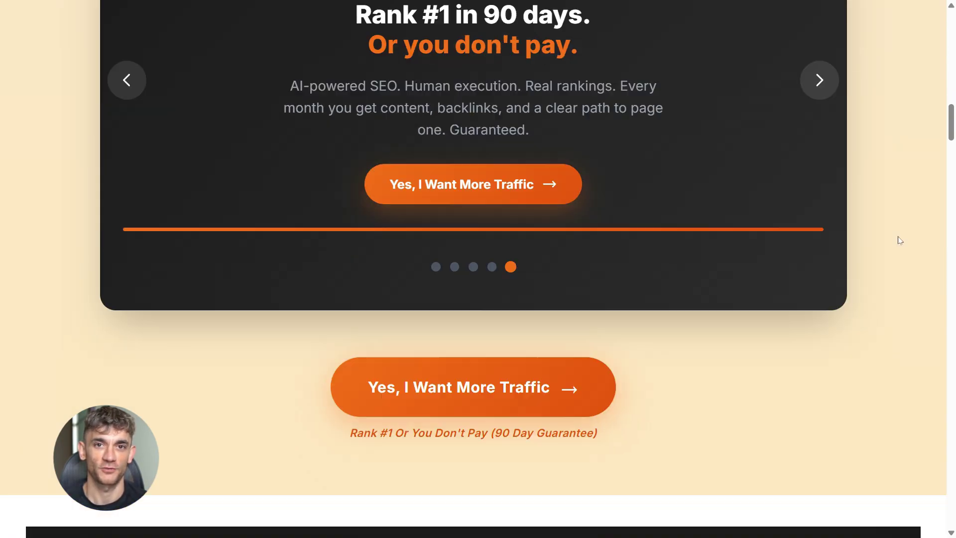
{"action": "scroll", "coordinate": [898, 240], "scroll_direction": "down", "scroll_amount": 13}
{"action": "scroll", "coordinate": [368, 216], "scroll_direction": "up", "scroll_amount": 1}
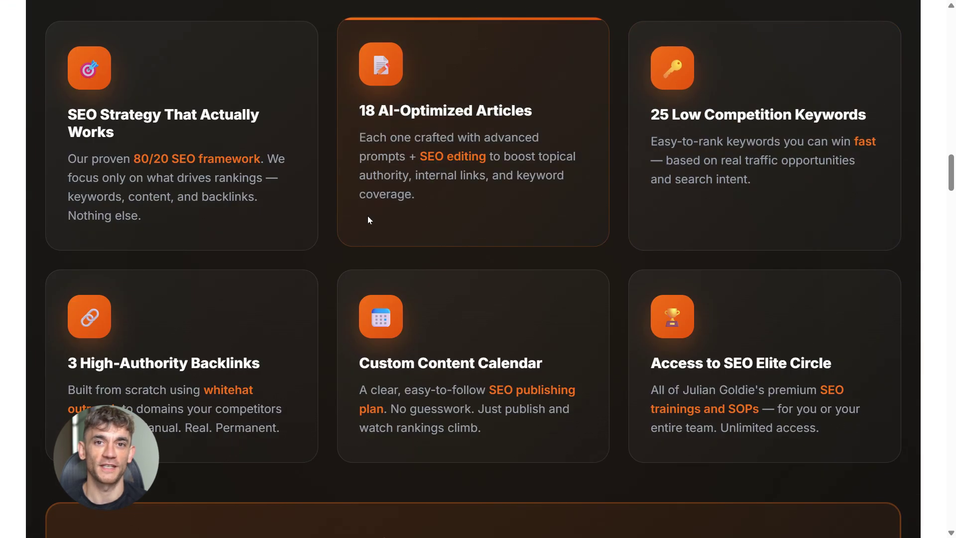
{"action": "scroll", "coordinate": [929, 253], "scroll_direction": "down", "scroll_amount": 4}
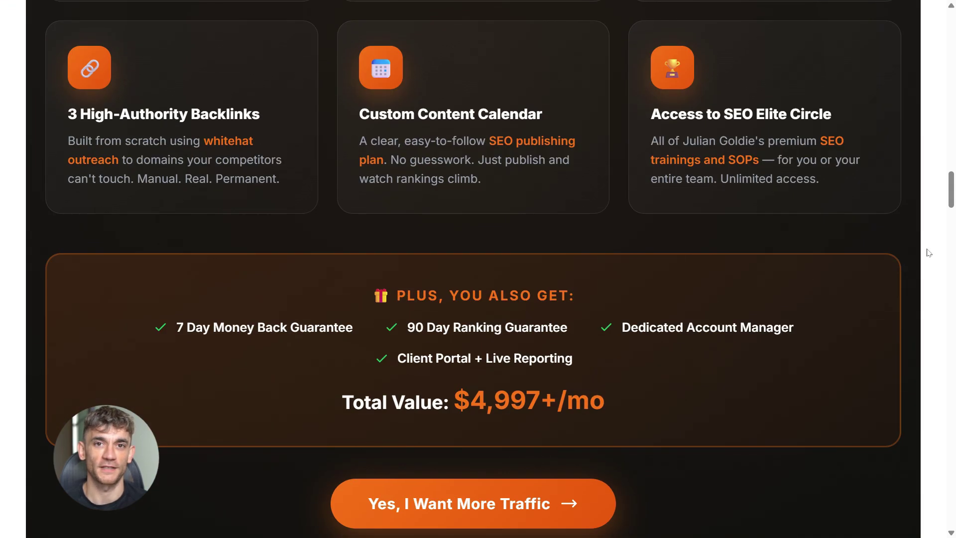
{"action": "scroll", "coordinate": [928, 252], "scroll_direction": "down", "scroll_amount": 16}
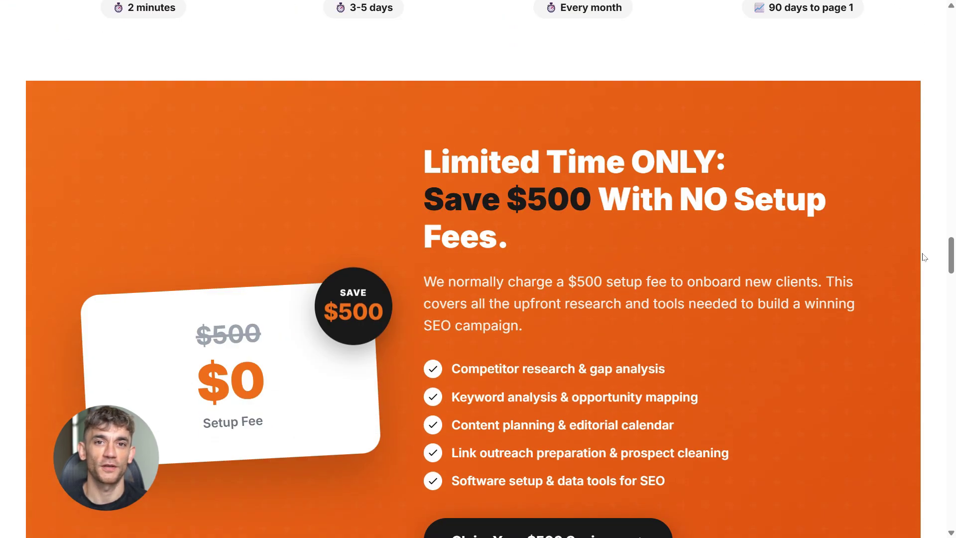
{"action": "scroll", "coordinate": [924, 257], "scroll_direction": "down", "scroll_amount": 9}
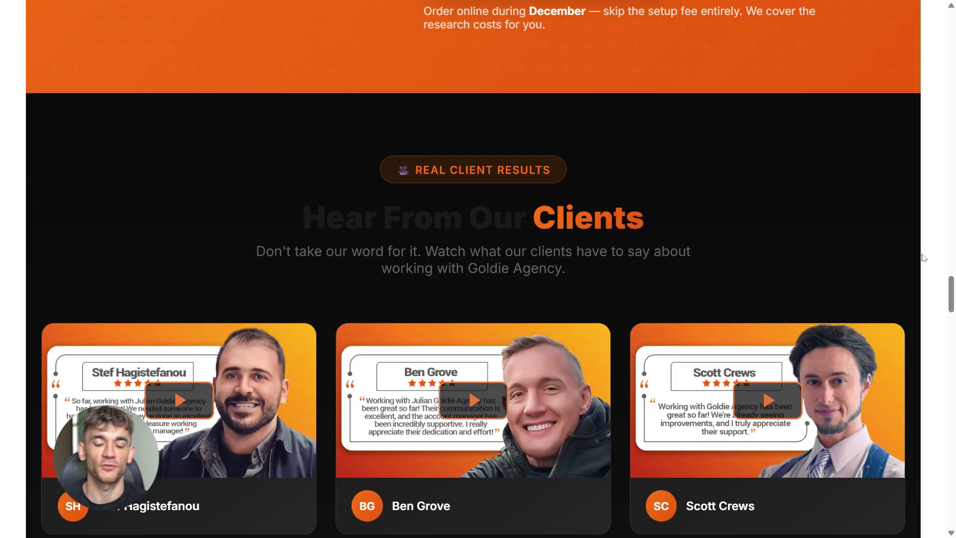
{"action": "scroll", "coordinate": [924, 258], "scroll_direction": "down", "scroll_amount": 15}
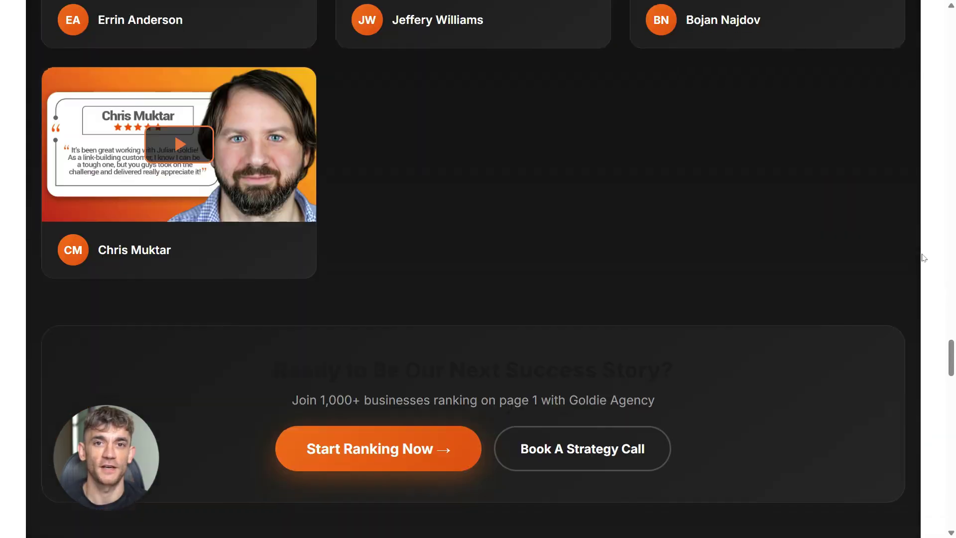
{"action": "scroll", "coordinate": [923, 257], "scroll_direction": "down", "scroll_amount": 11}
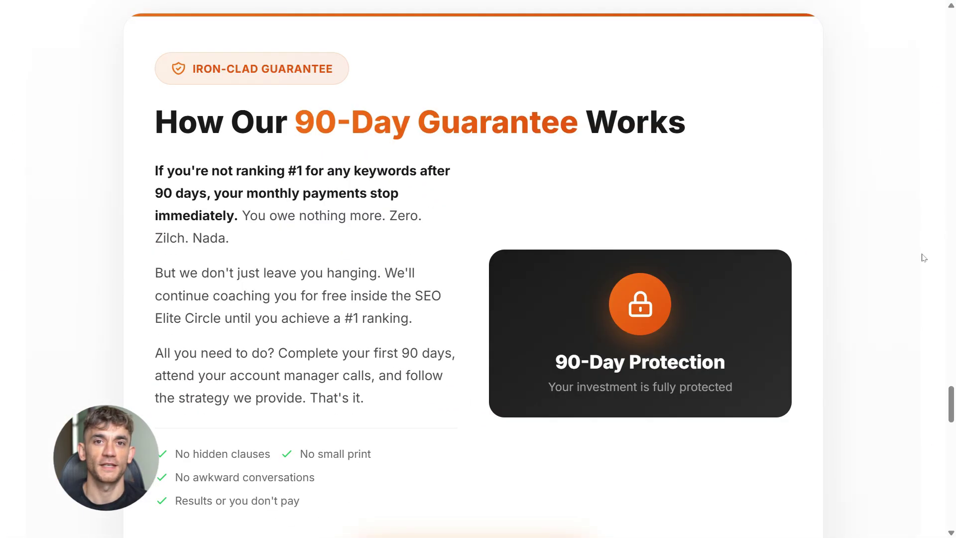
{"action": "scroll", "coordinate": [924, 258], "scroll_direction": "down", "scroll_amount": 11}
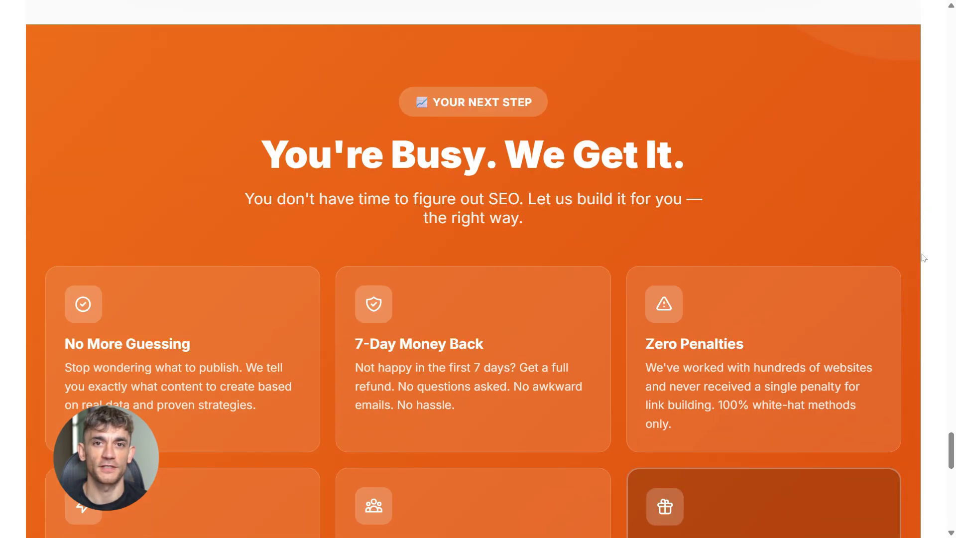
{"action": "scroll", "coordinate": [923, 257], "scroll_direction": "down", "scroll_amount": 5}
{"action": "scroll", "coordinate": [924, 257], "scroll_direction": "up", "scroll_amount": 2}
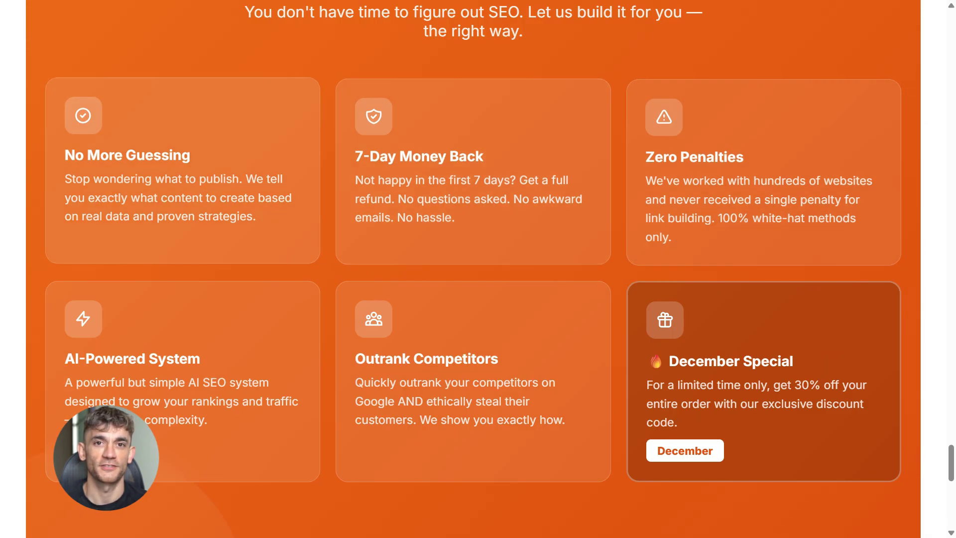